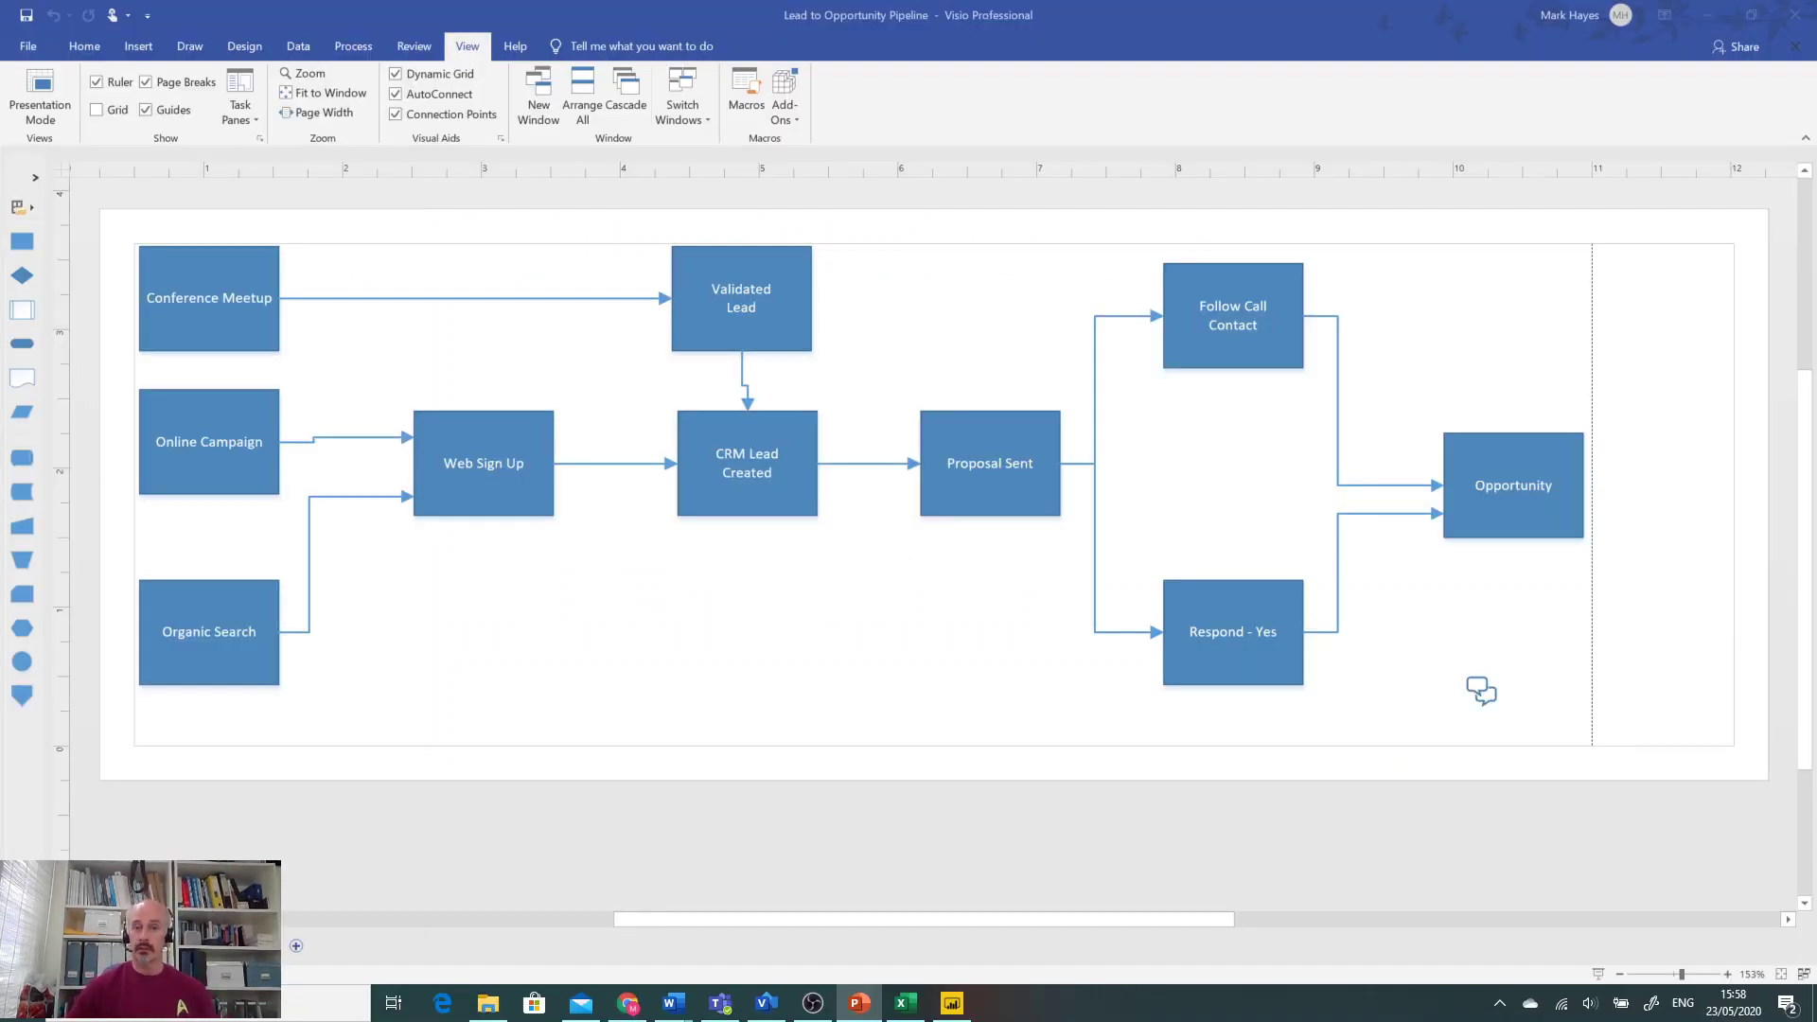
- Show the Shape Data for the Conference Meetup step in the Visio diagram
left_click(762, 336)
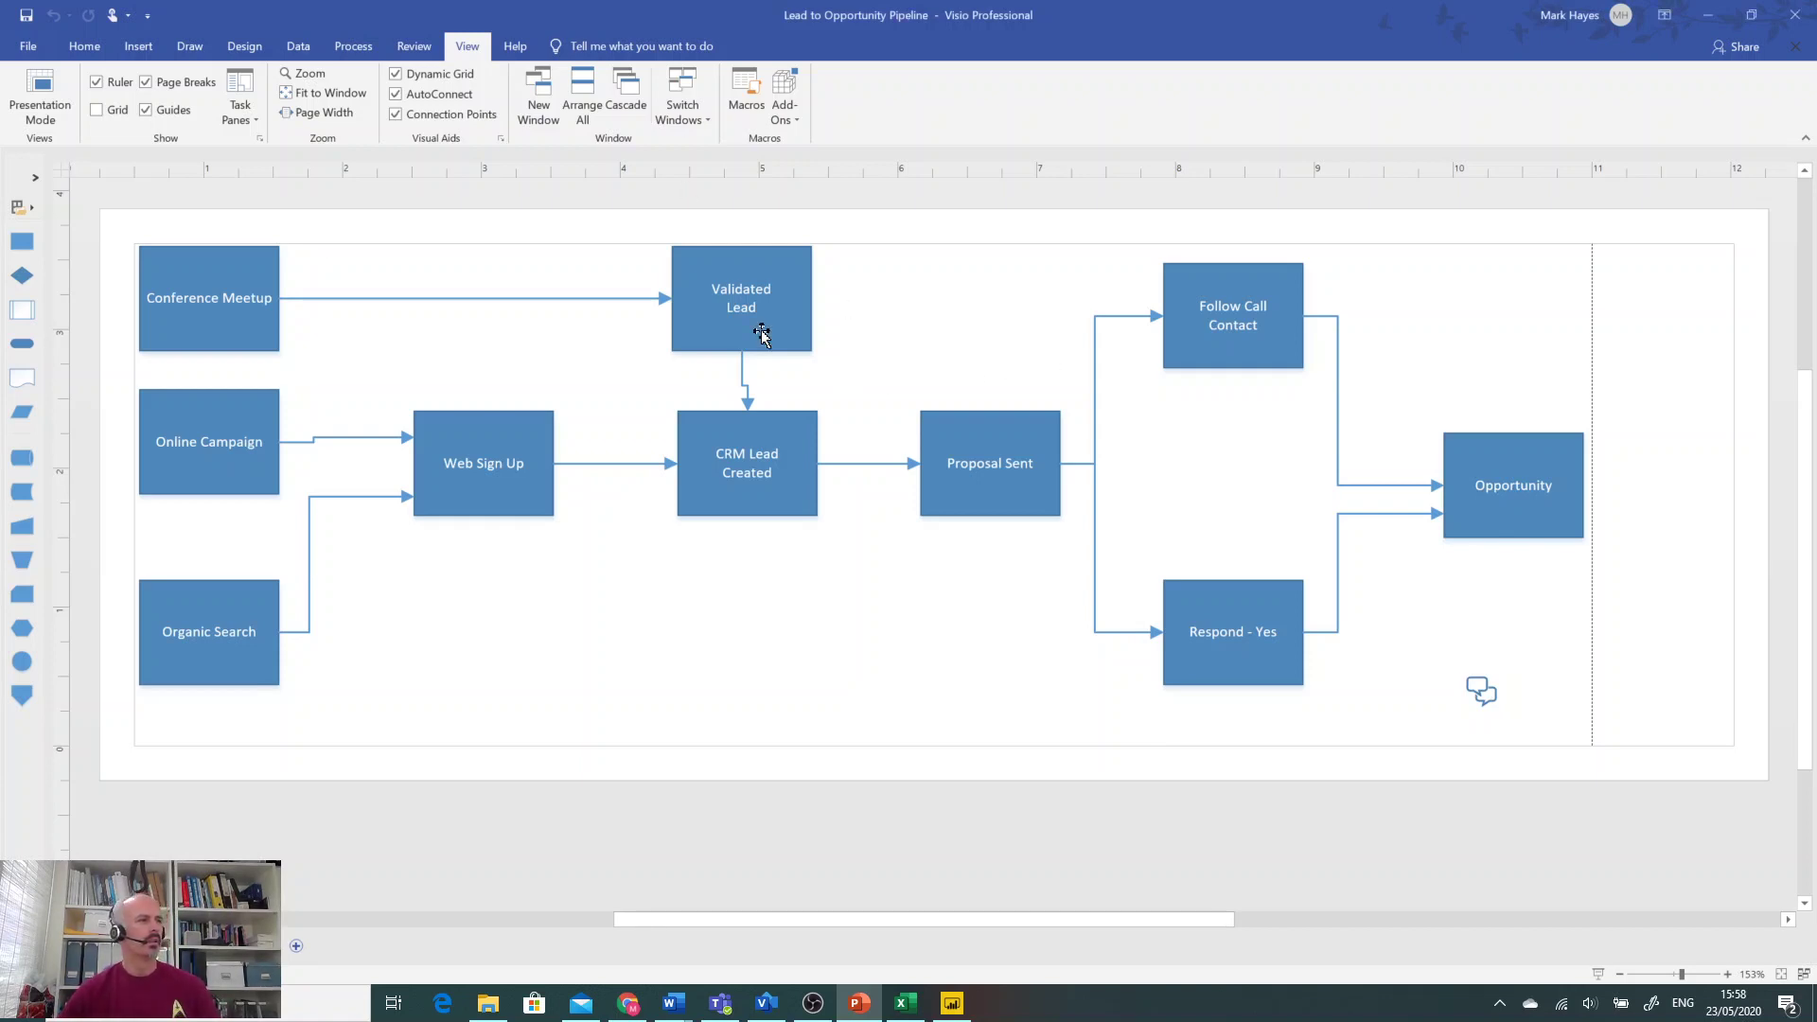
left_click(198, 297)
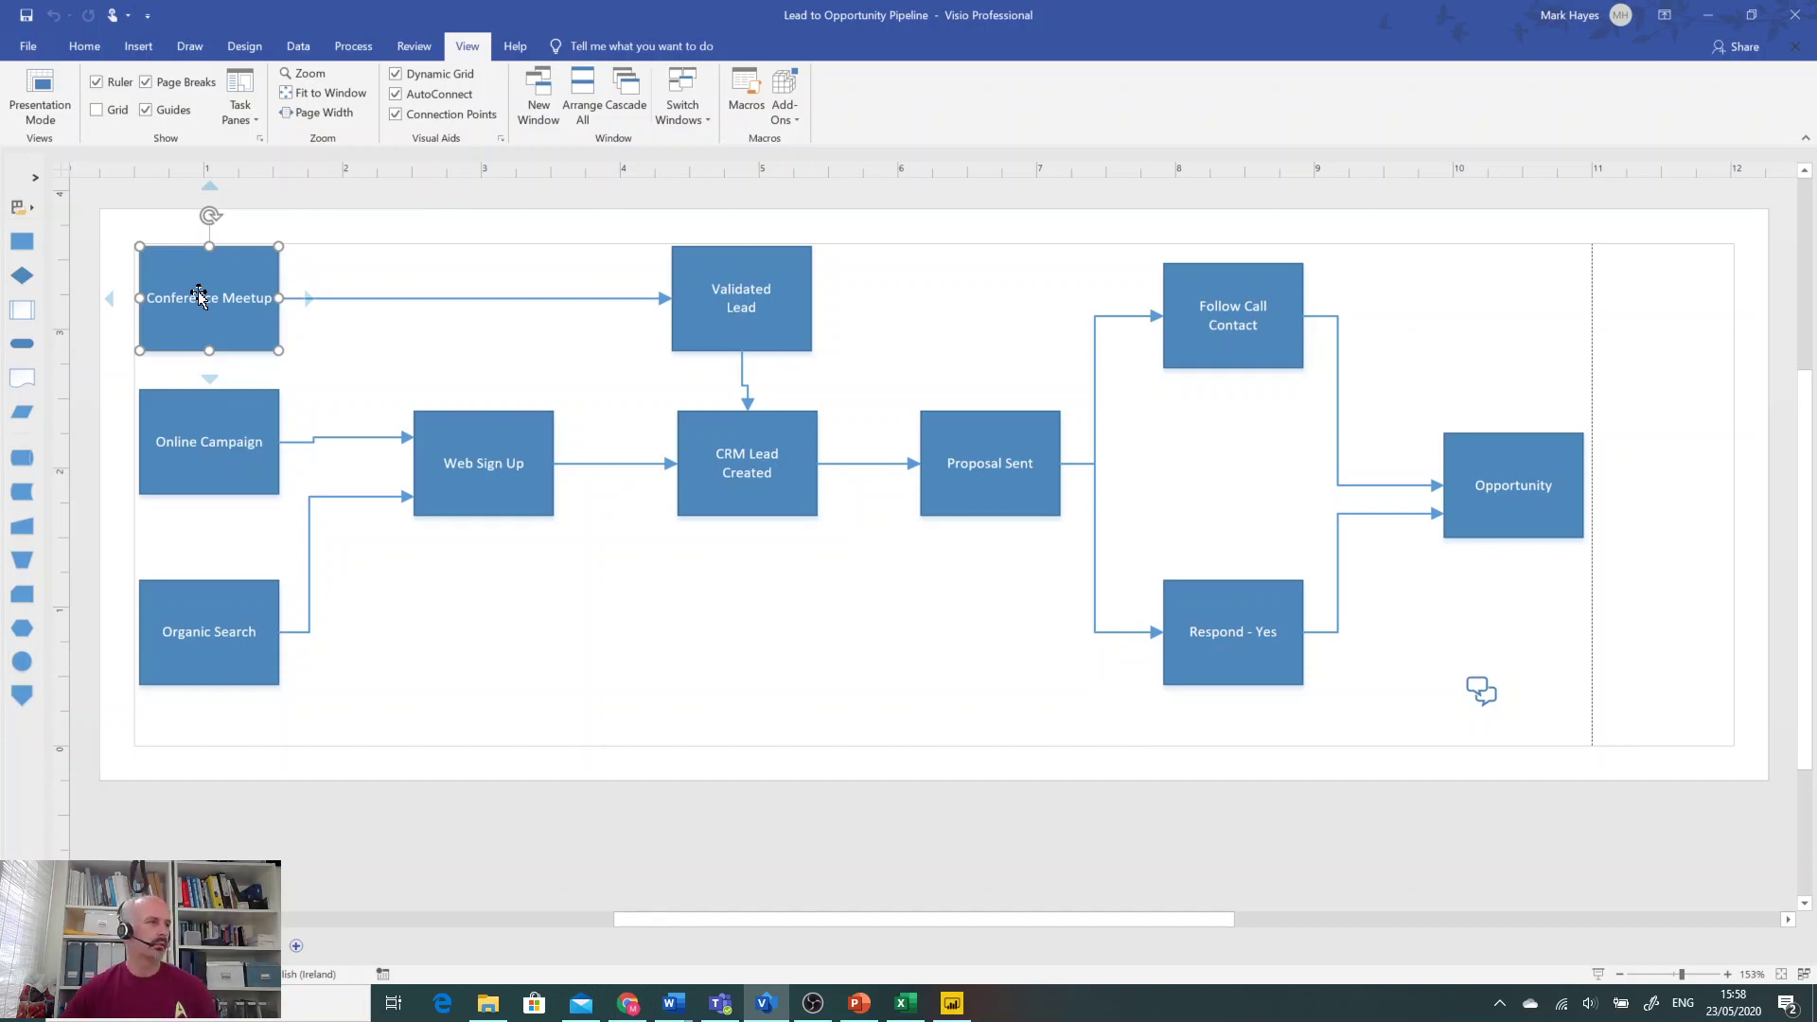
right_click(199, 296)
mouse_move(340, 514)
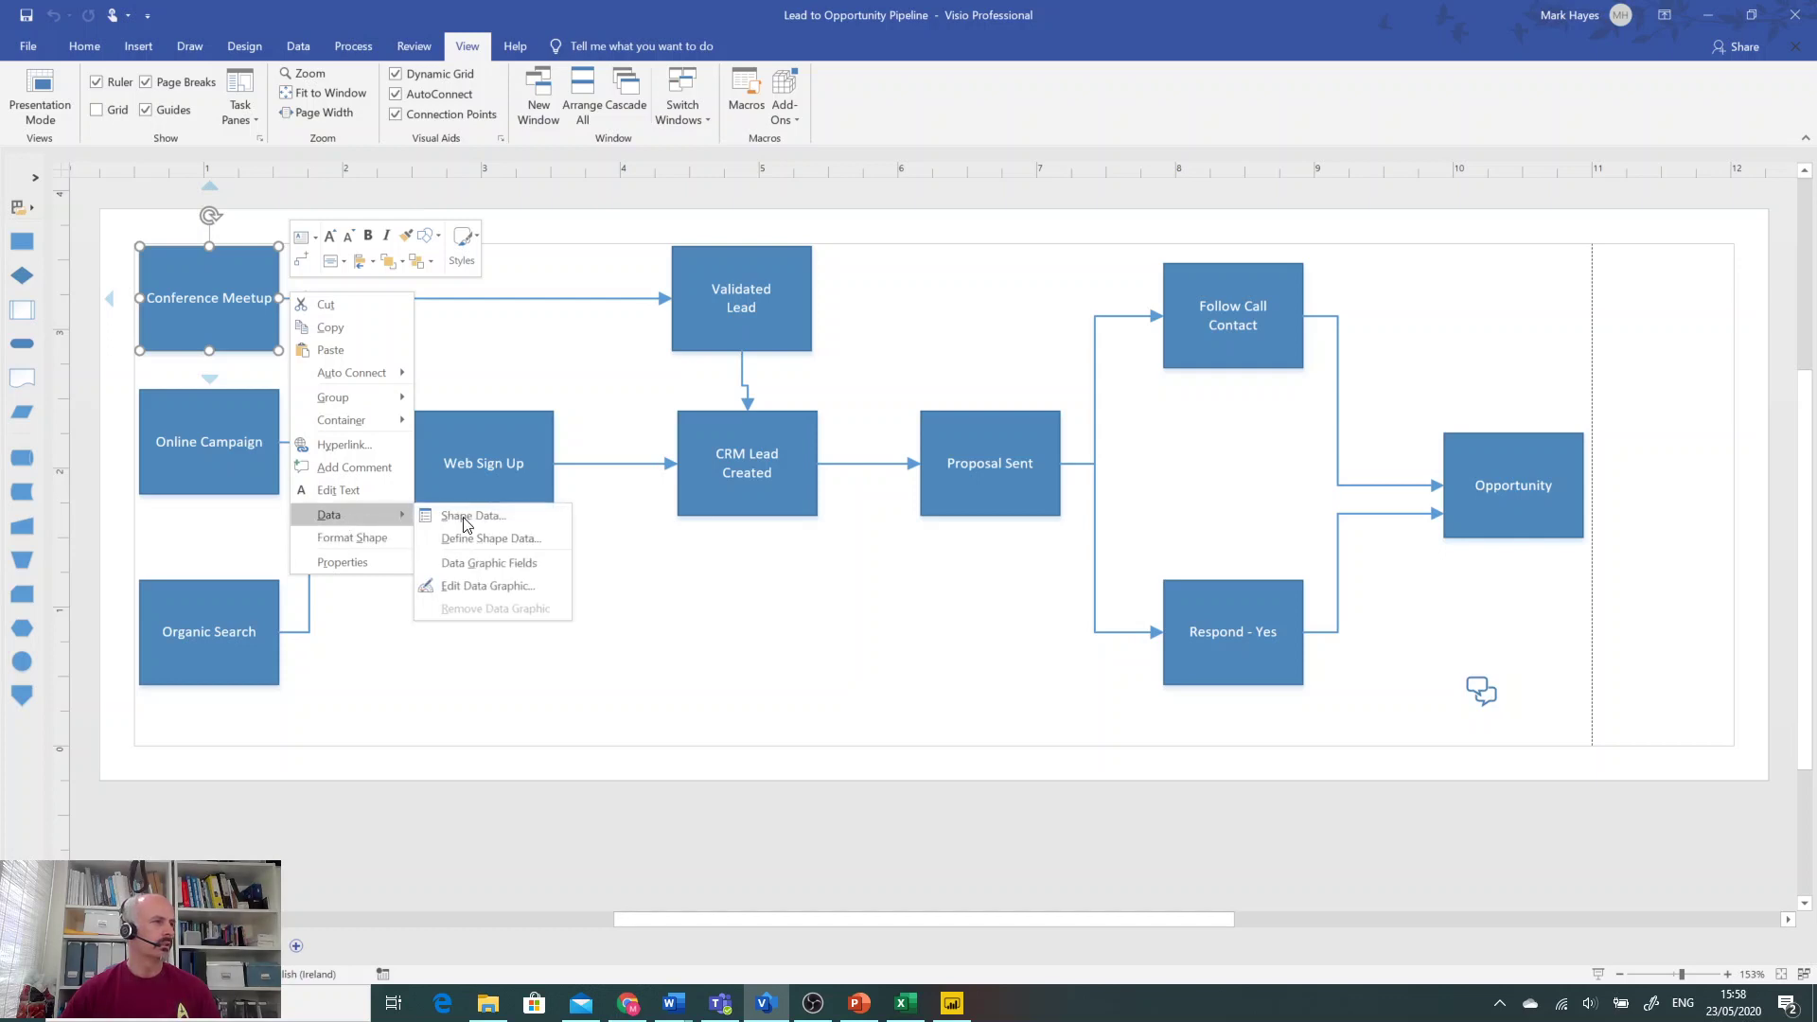
left_click(465, 519)
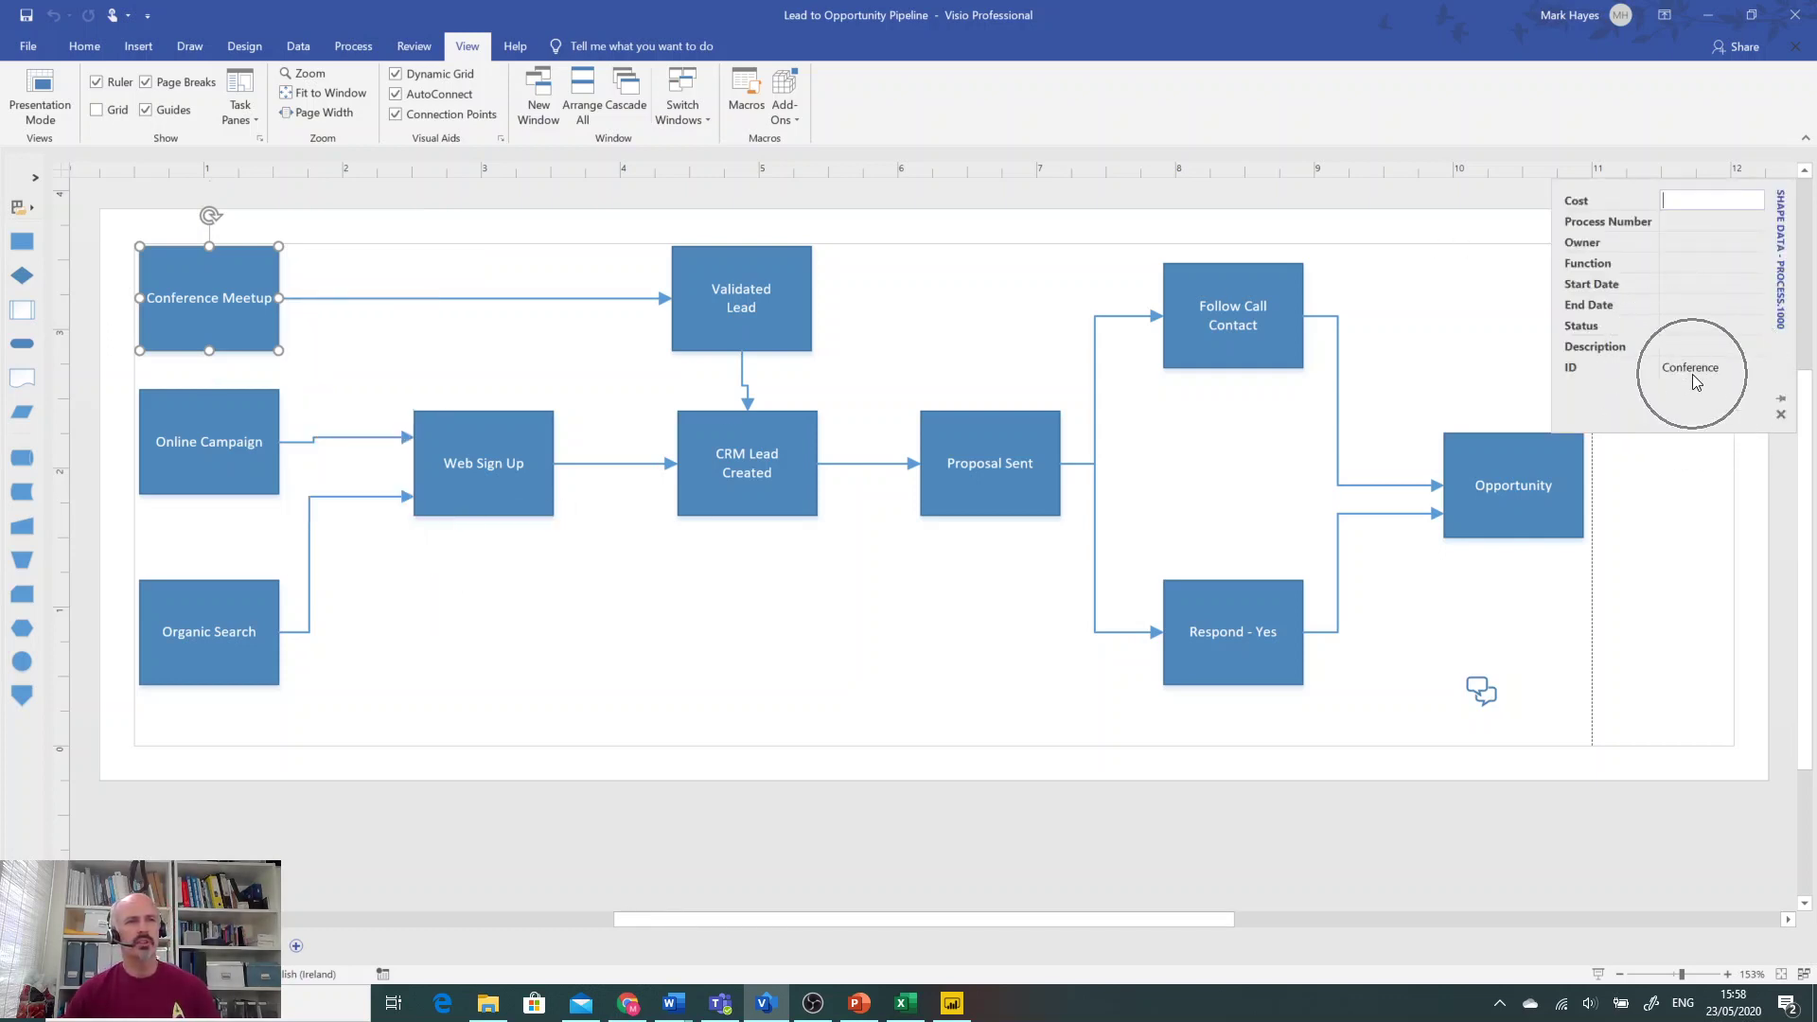
- Check the shape data IDs of Validated Lead and Follow Call Contact, then minimise Visio
left_click(727, 282)
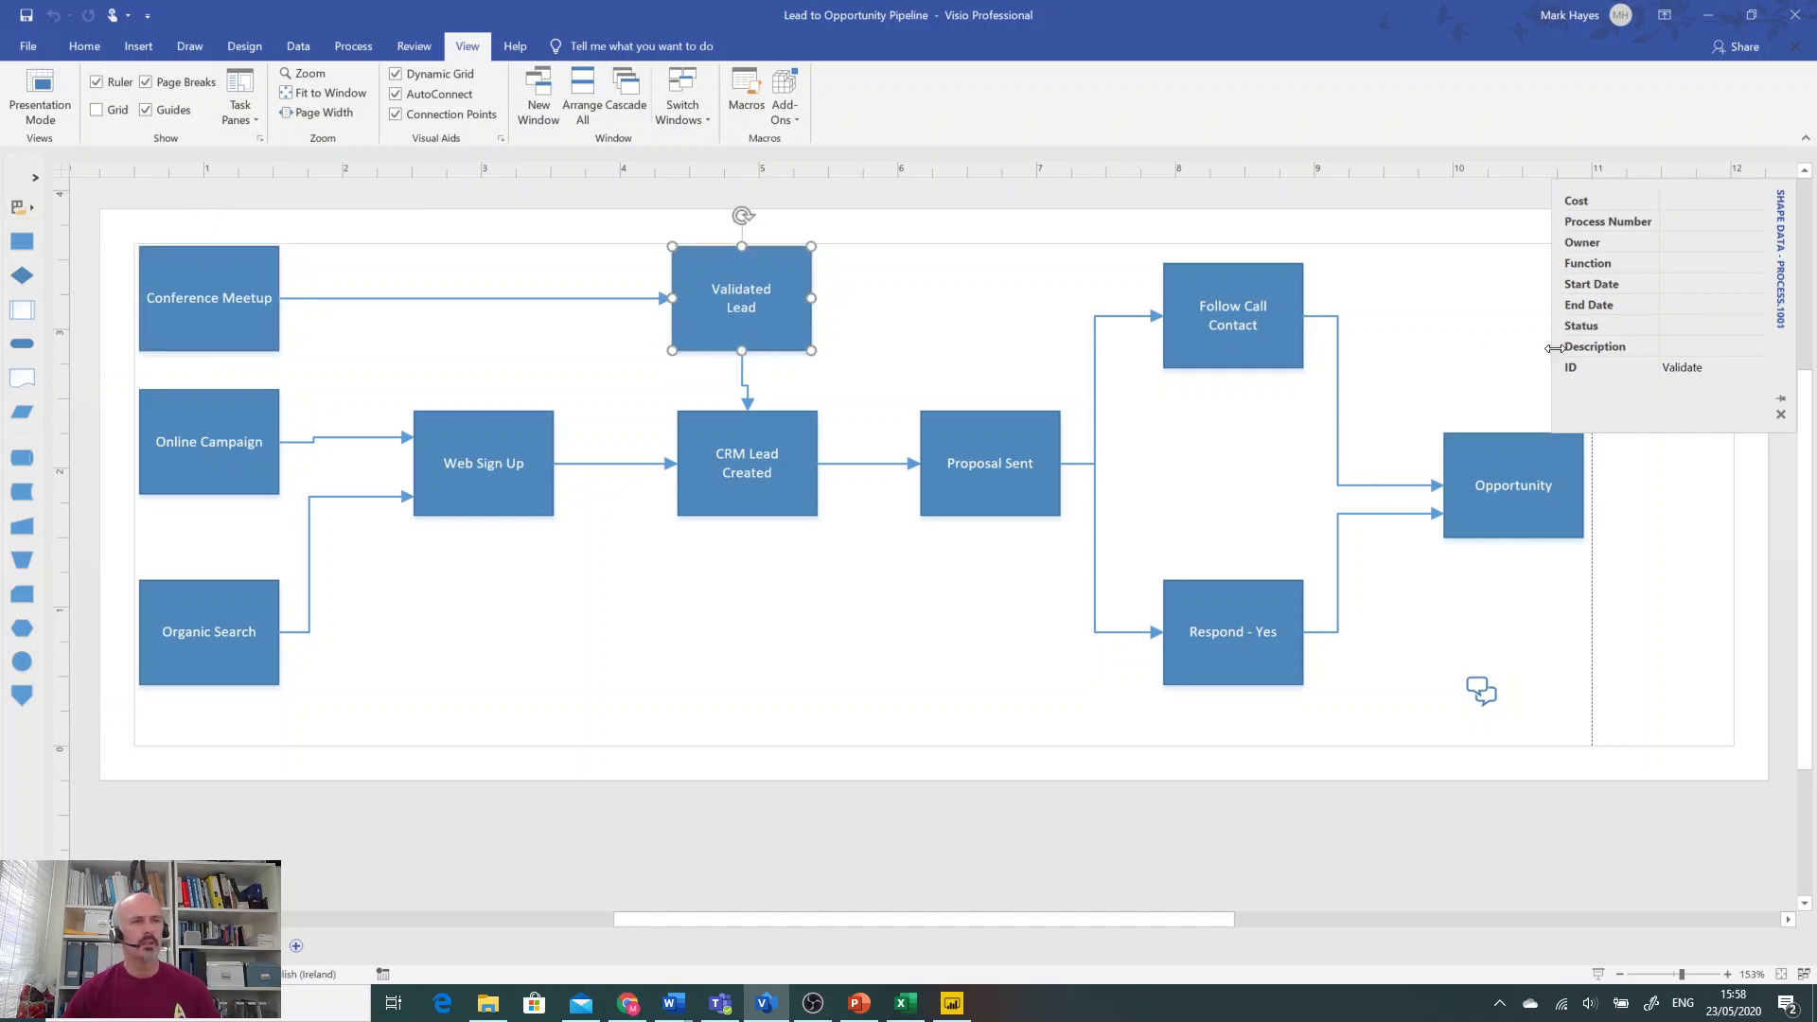
left_click(1256, 299)
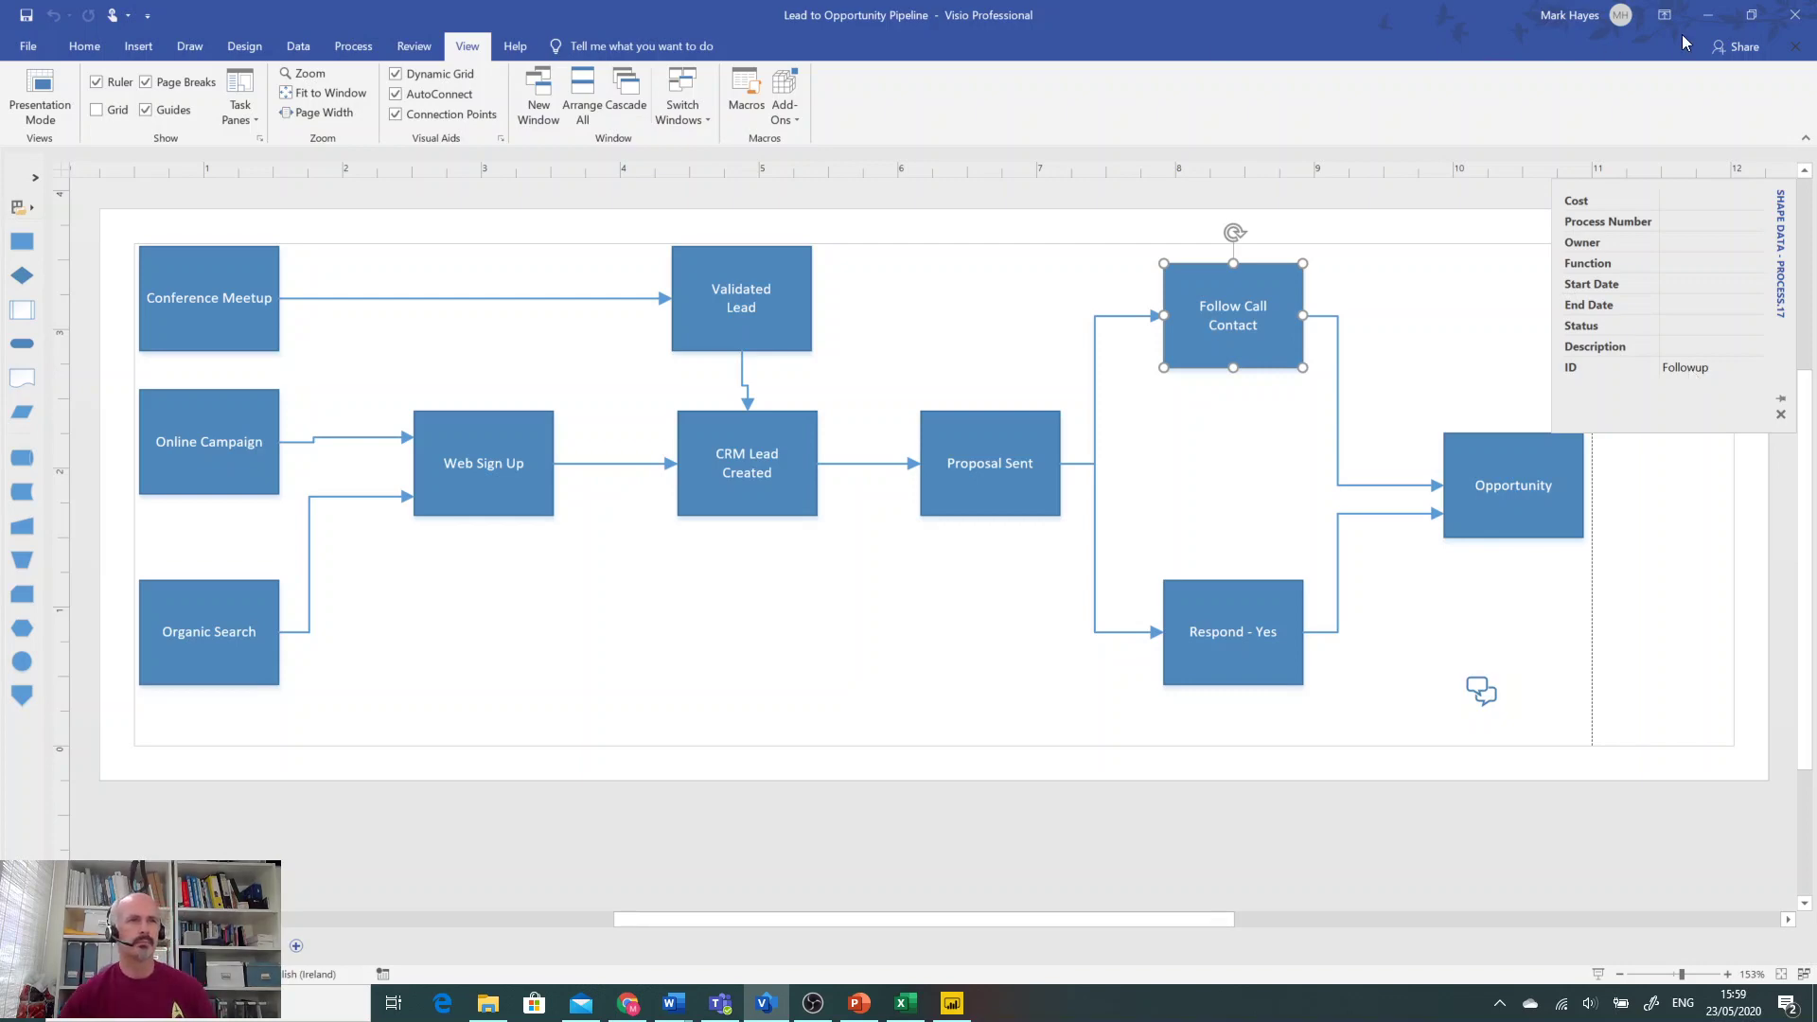
left_click(1708, 15)
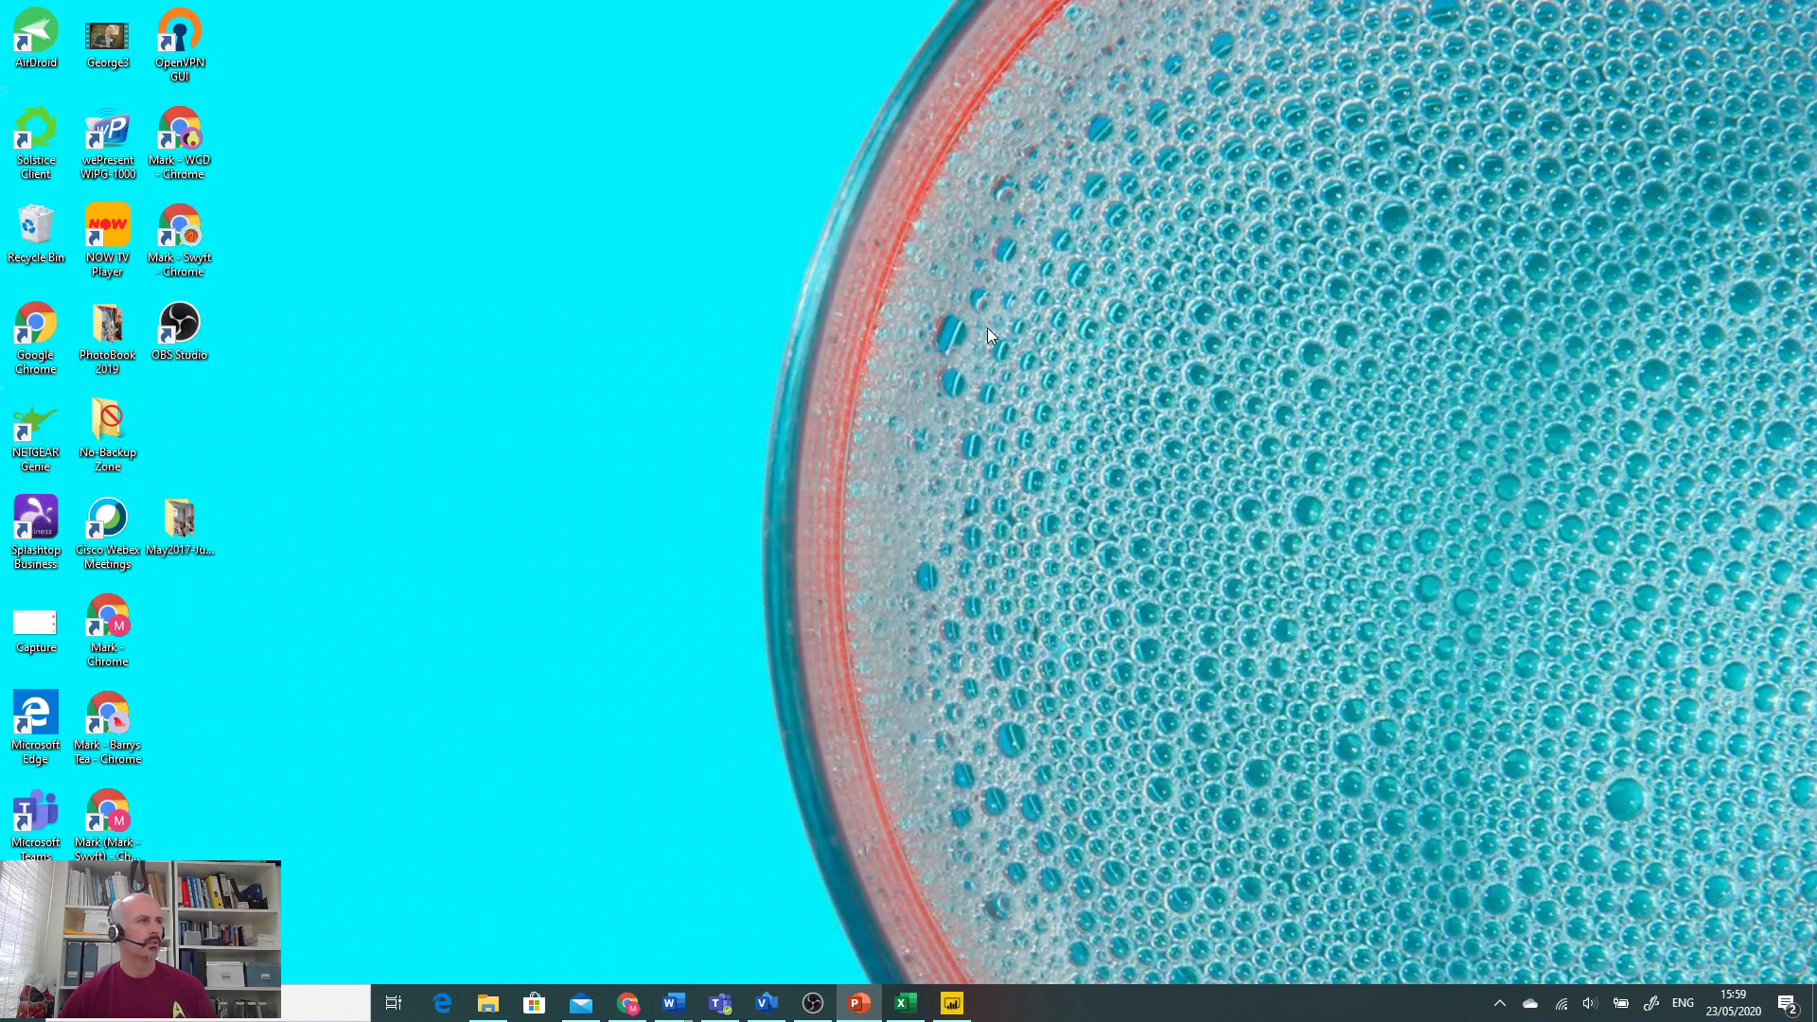
left_click(628, 1004)
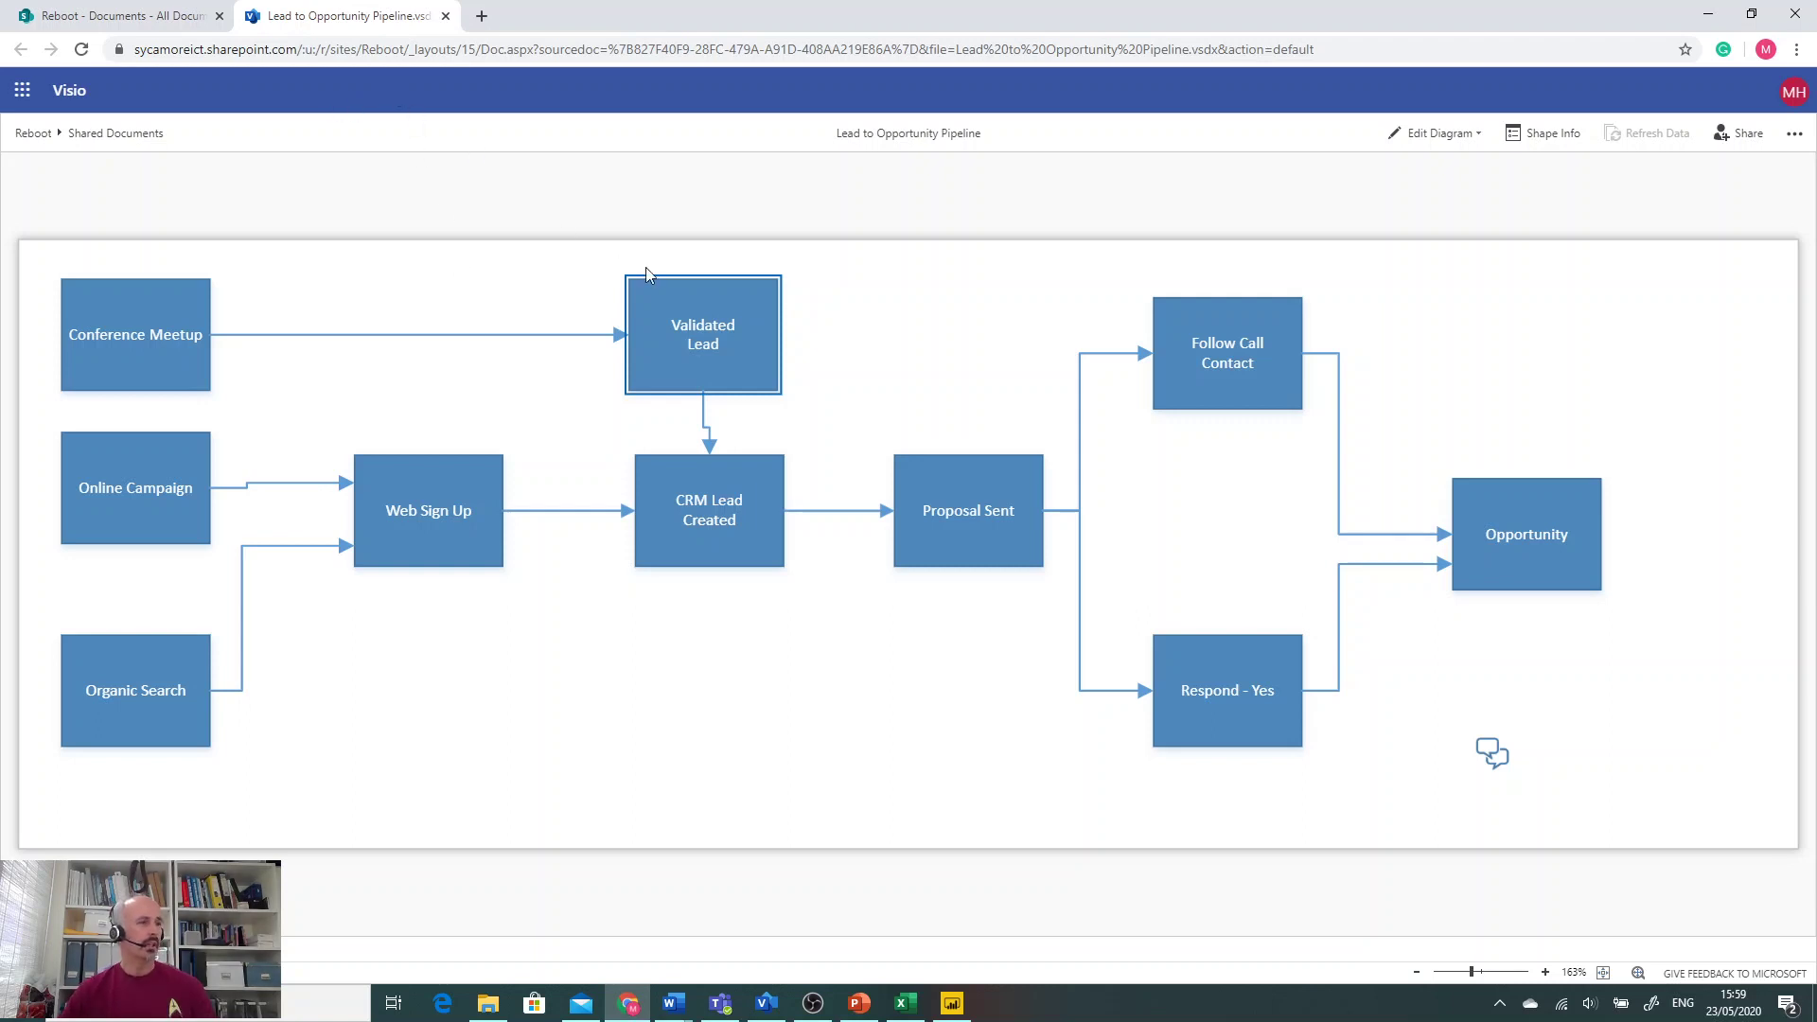
left_click(383, 52)
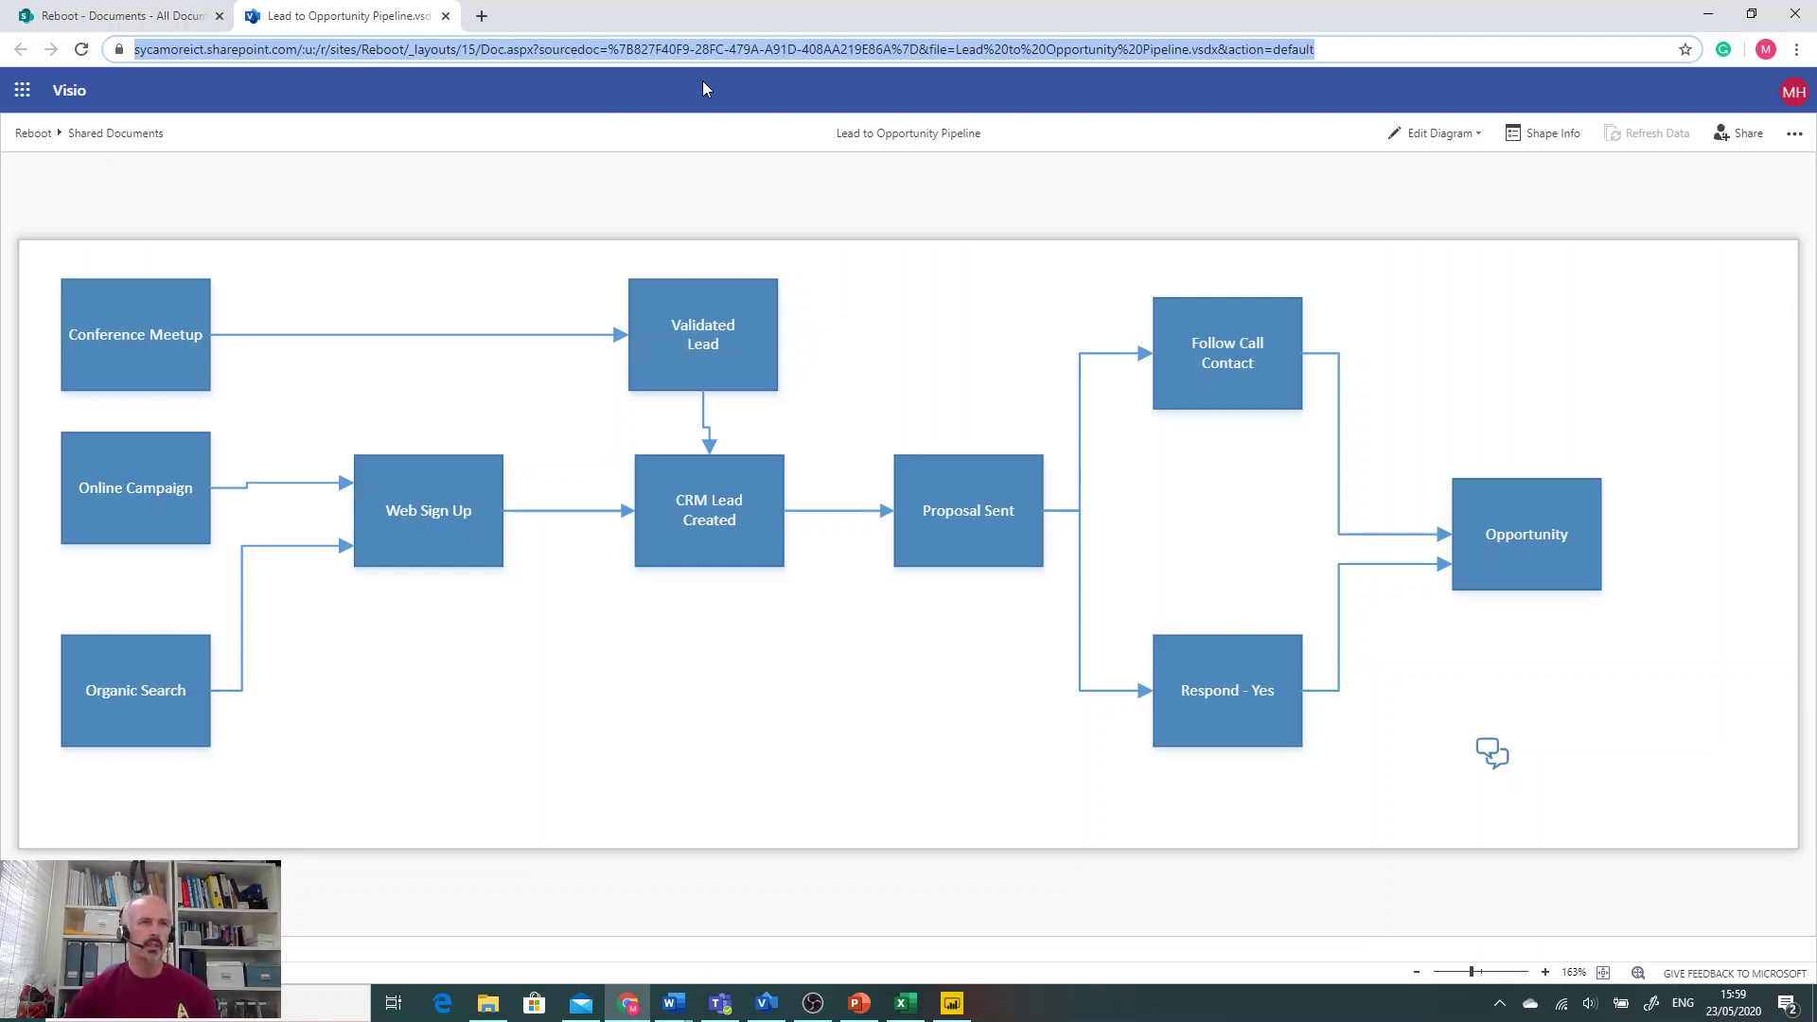
- Bring the SourceData workbook back up in Excel
left_click(1709, 14)
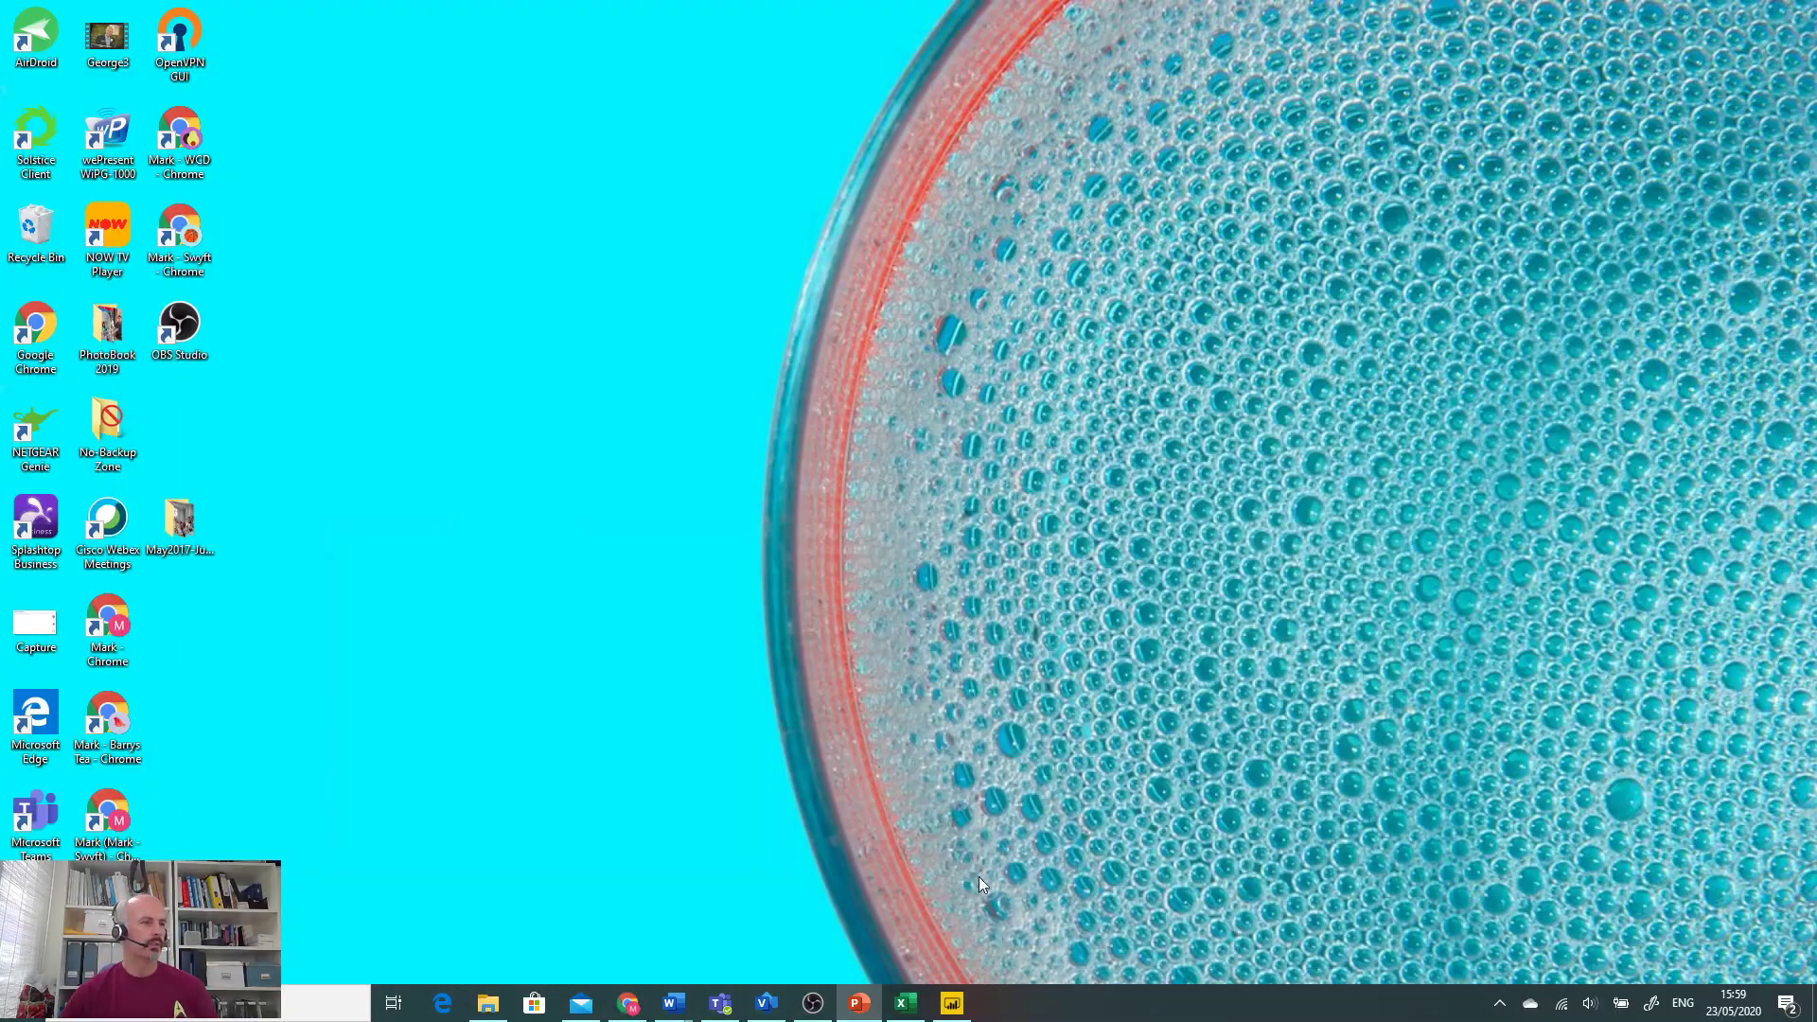
left_click(902, 1003)
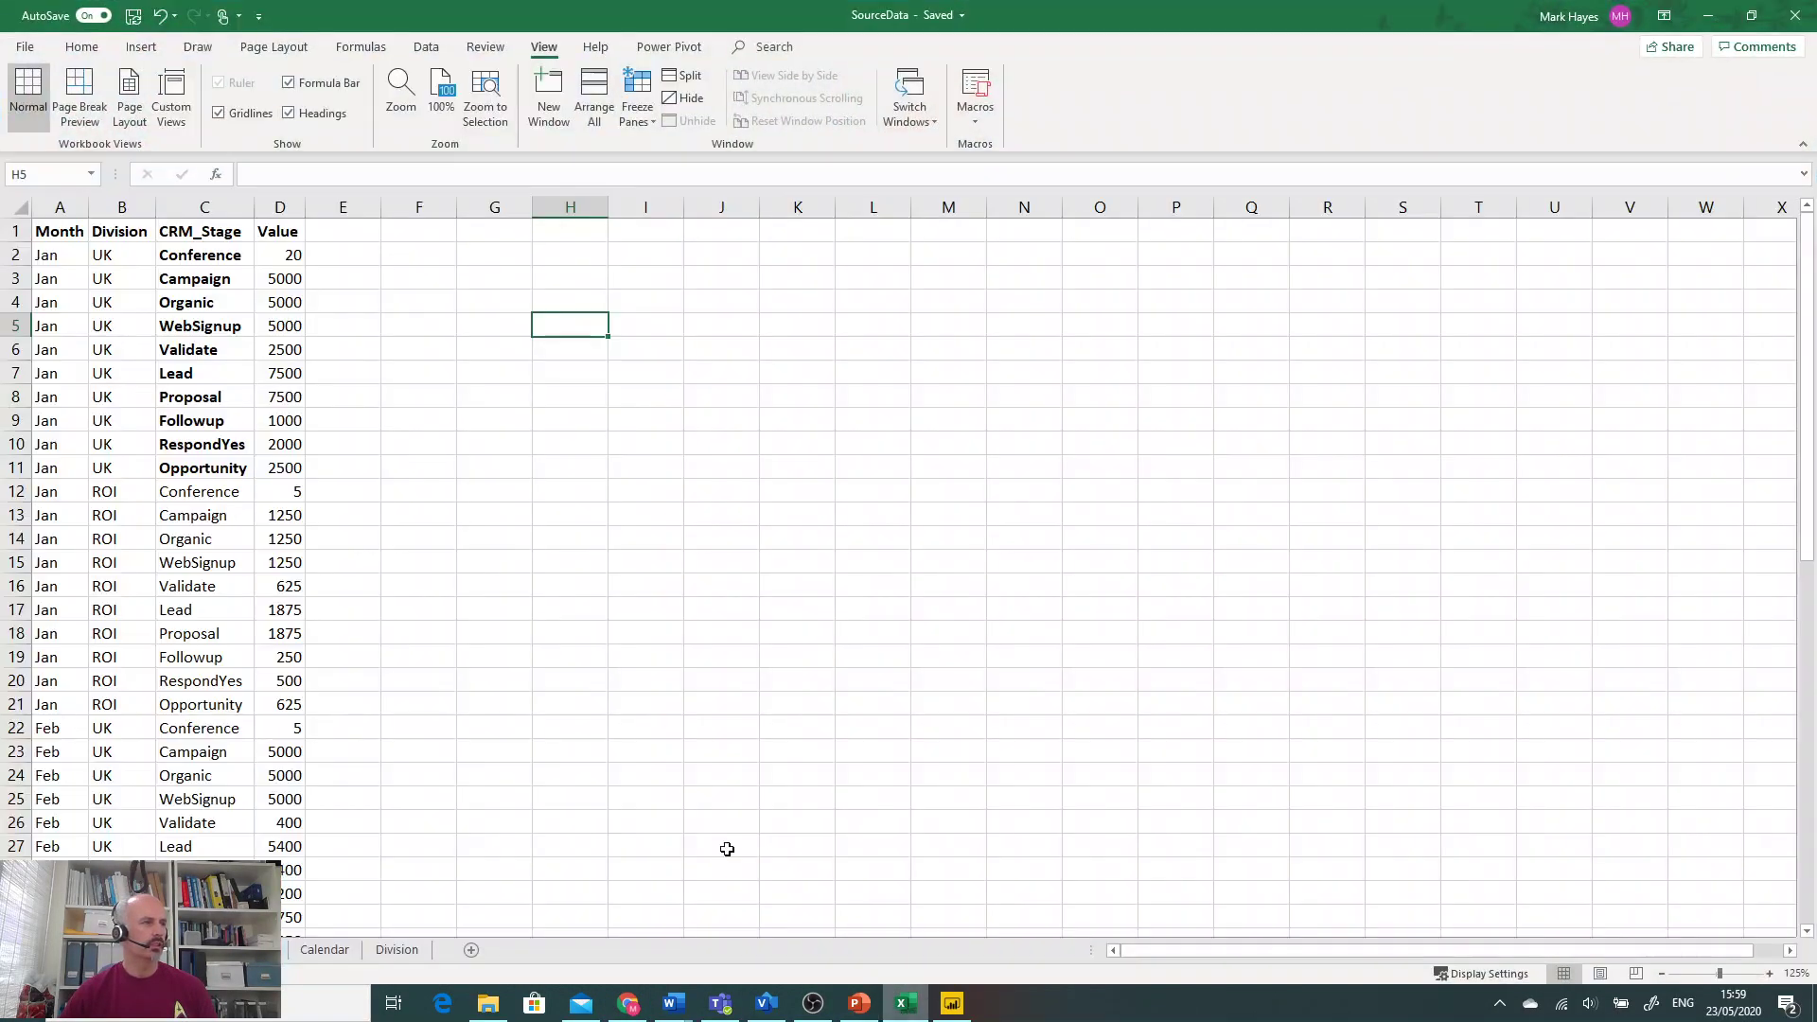
left_click(355, 347)
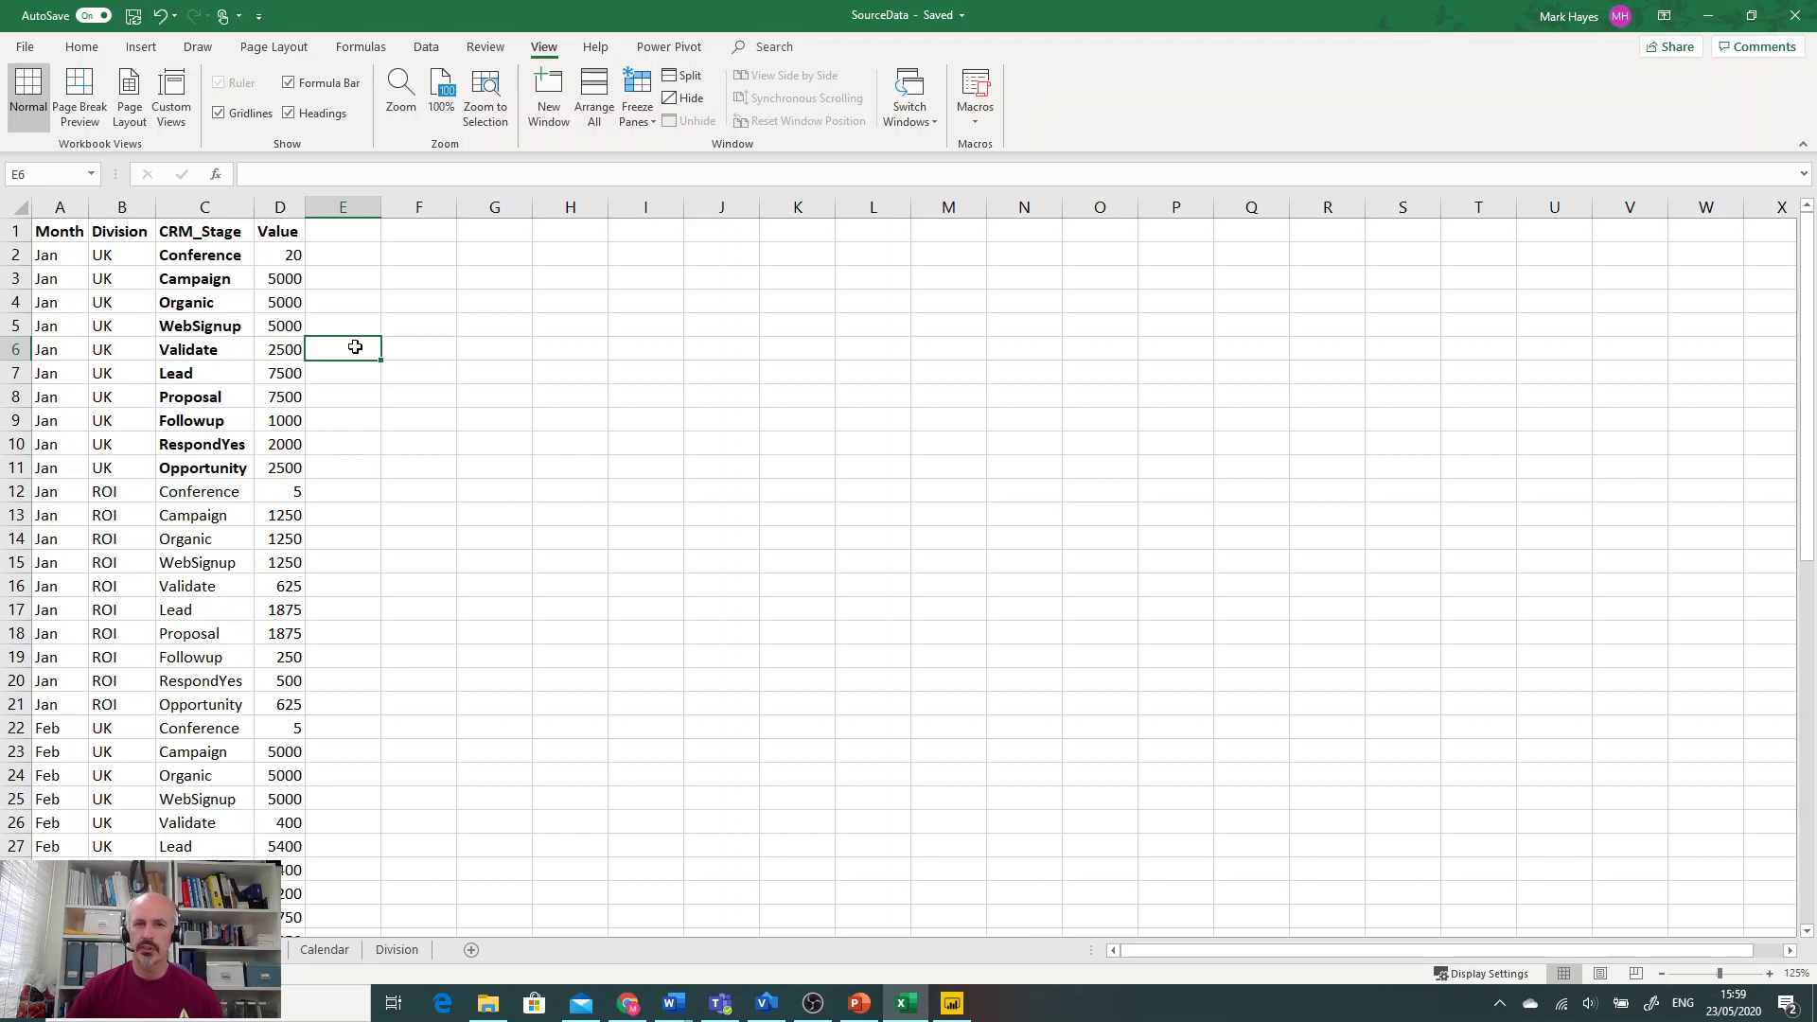
- Select C2:C11, D2:D11, B2:B11 and A2:A11 to review January UK rows, then switch to Power BI
left_click_drag(189, 254, 224, 458)
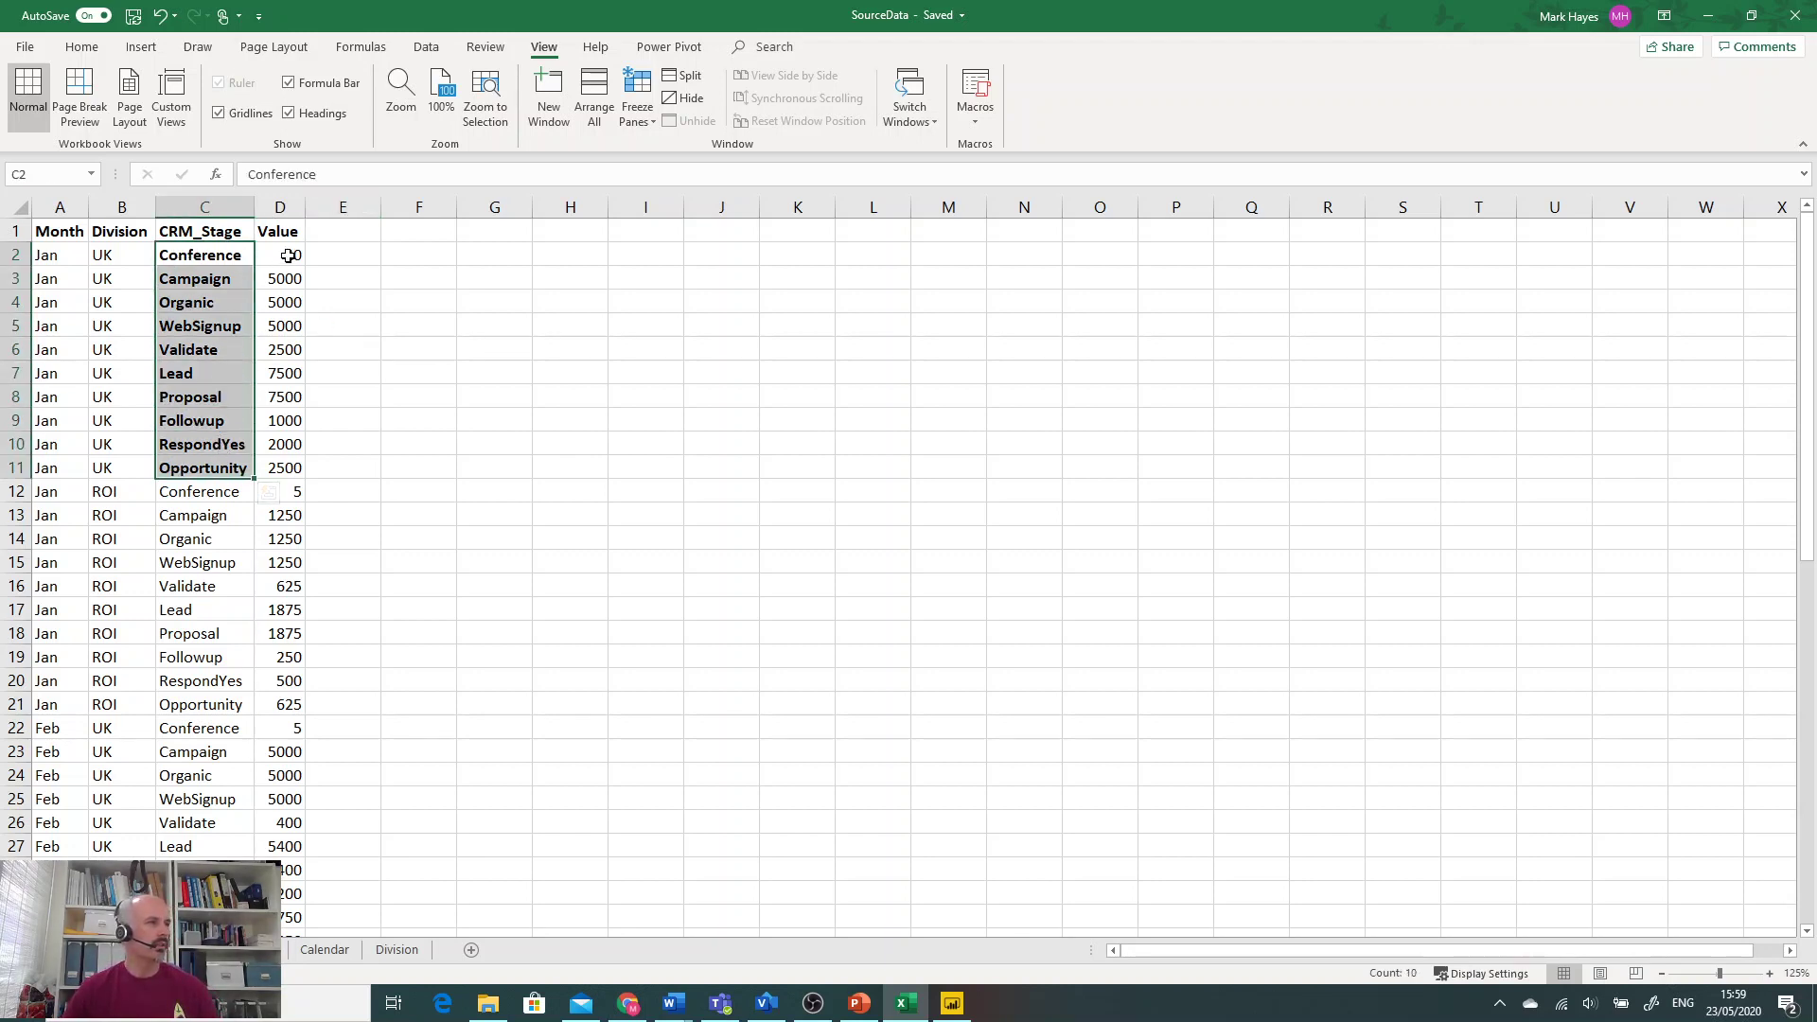
left_click_drag(288, 255, 286, 467)
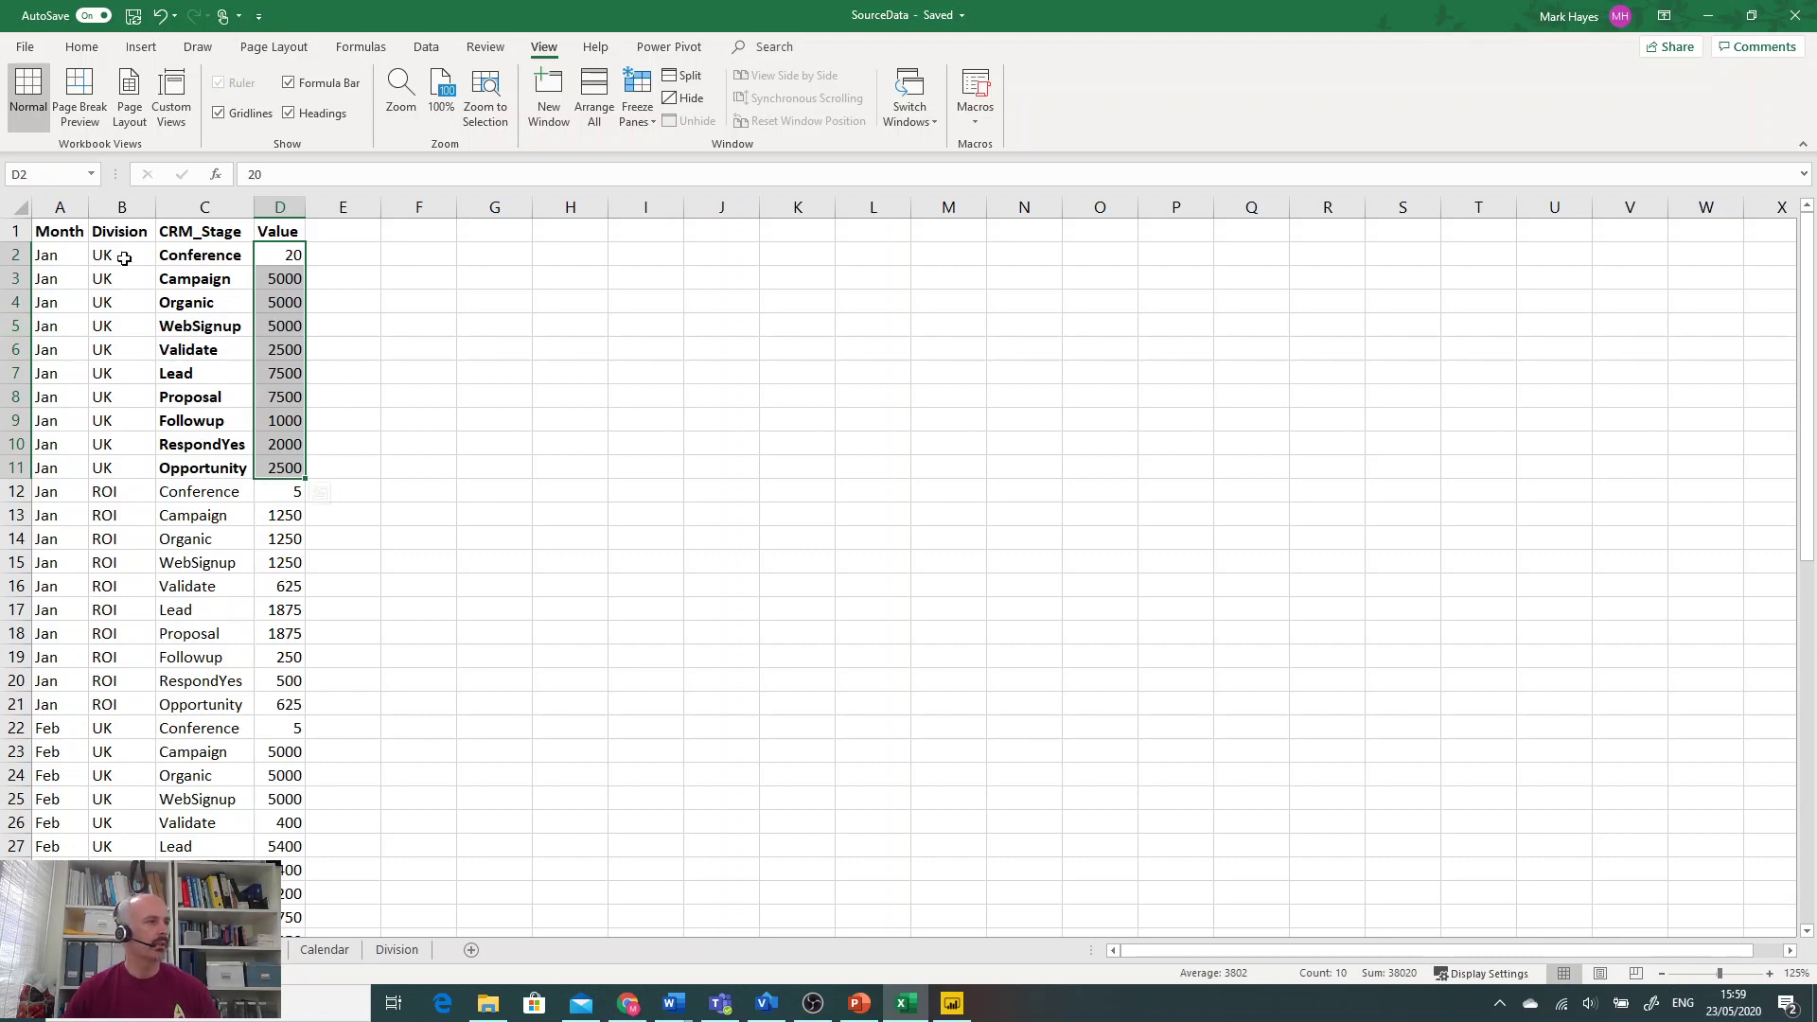
left_click_drag(124, 258, 129, 466)
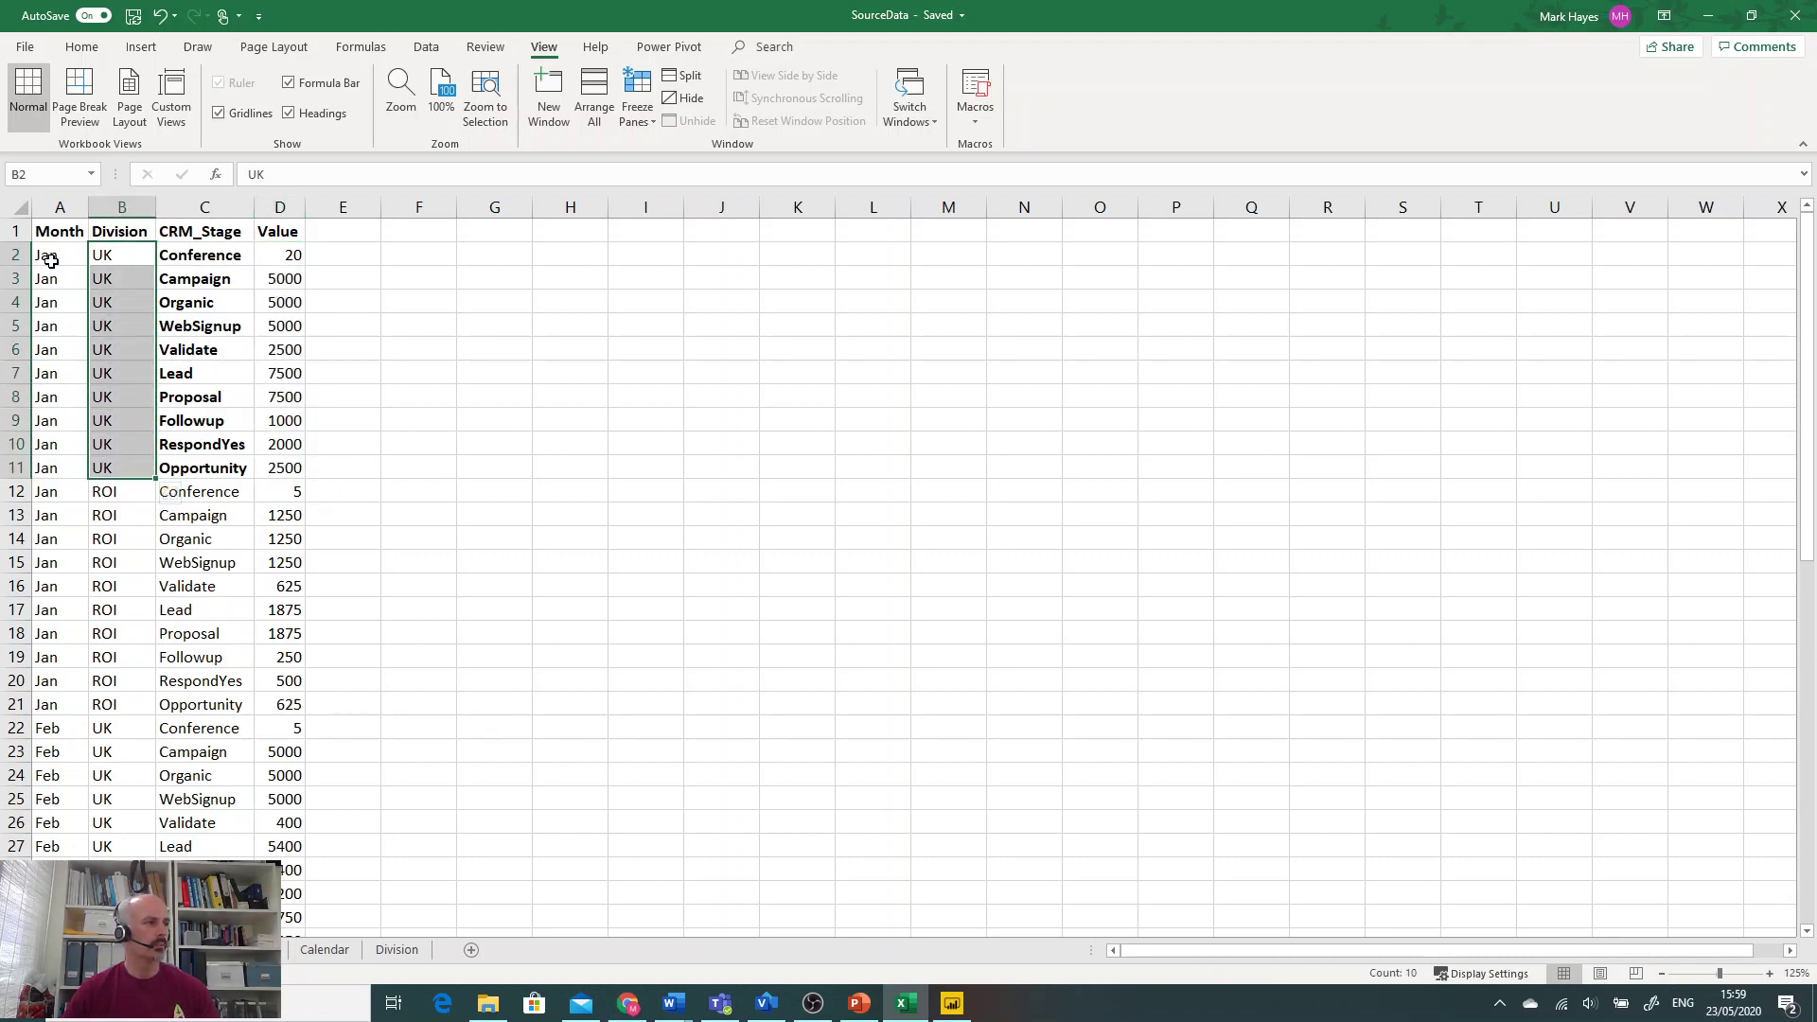
left_click_drag(51, 260, 55, 463)
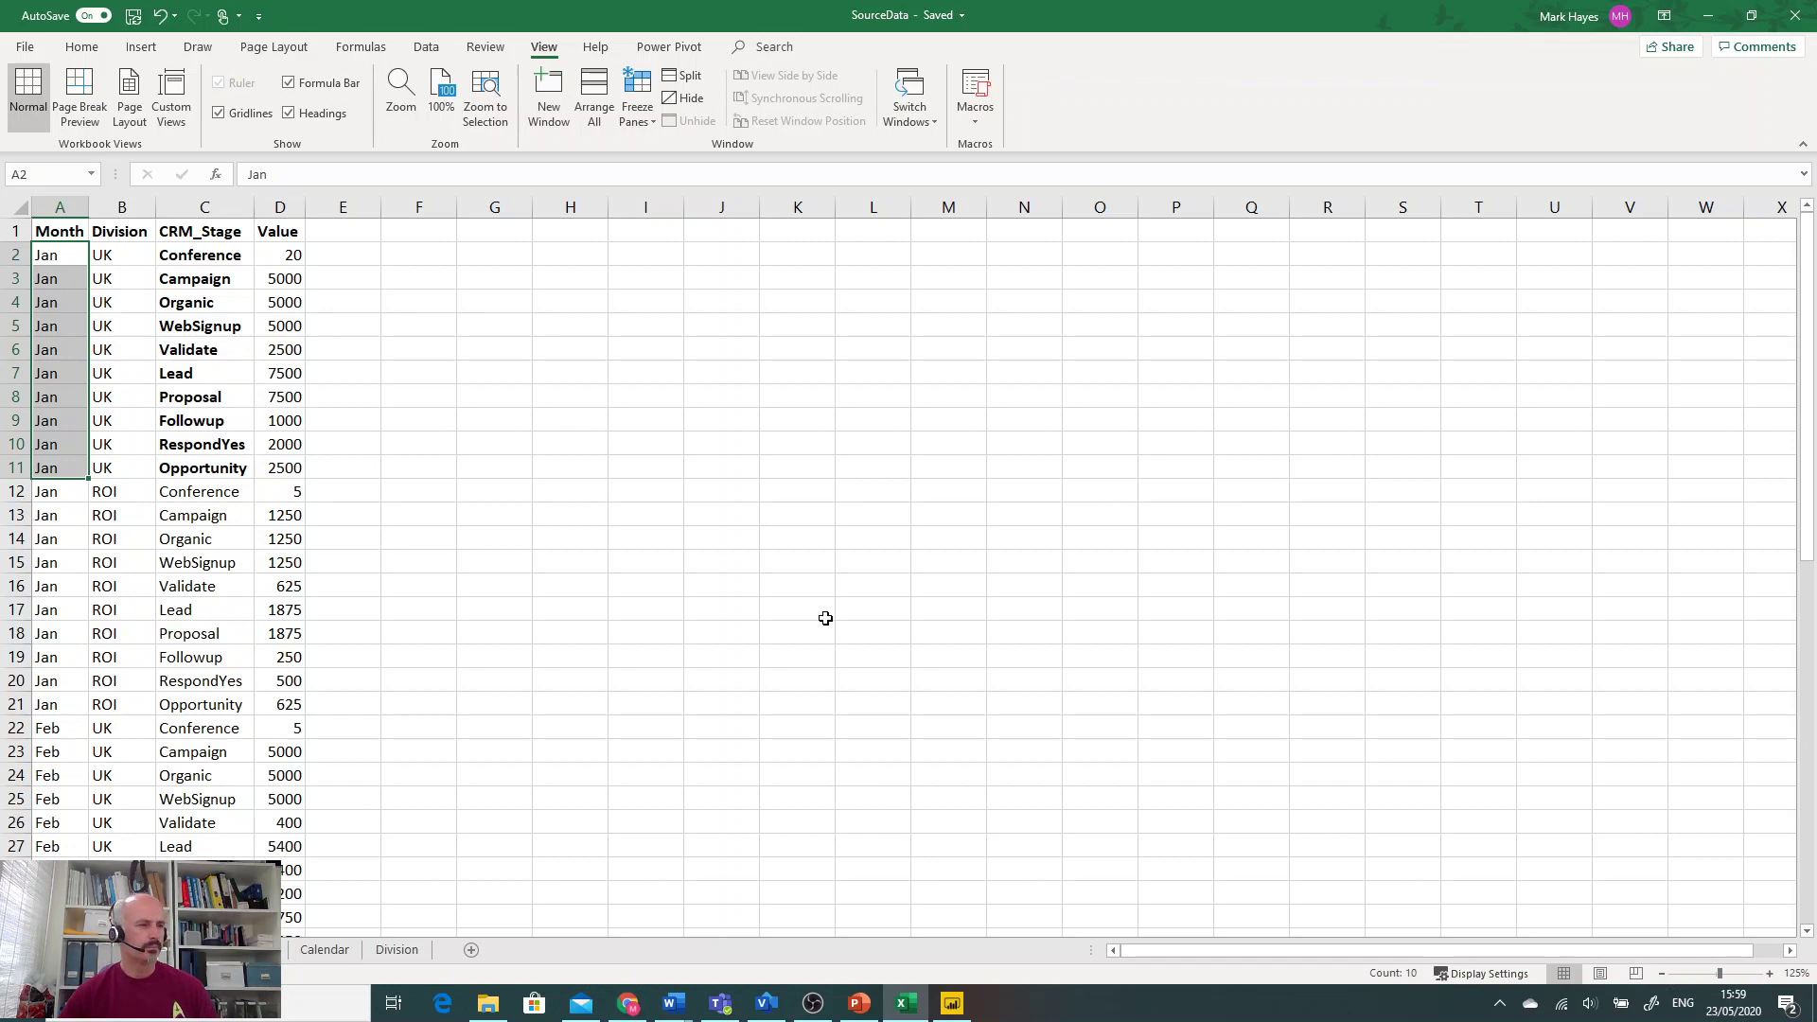
left_click(954, 1006)
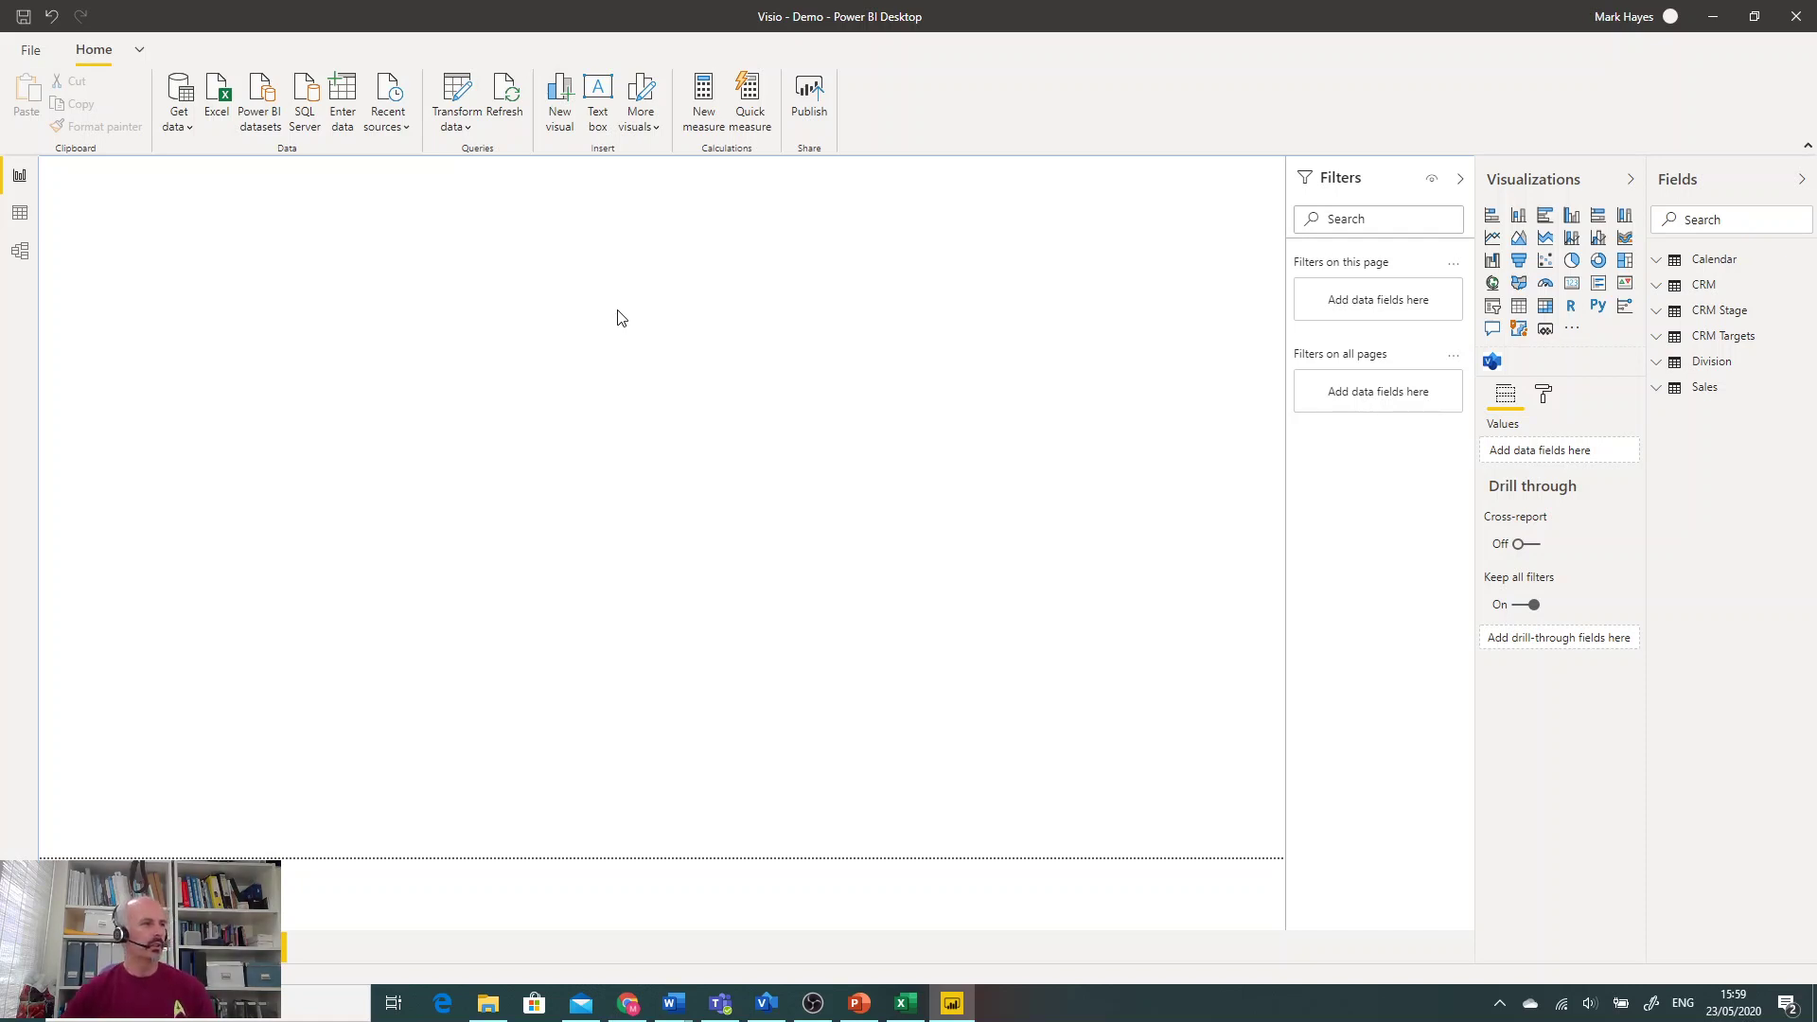
- Add a table visual with CRM_Stage and CRM Performance fields, totalling 9
left_click(1519, 306)
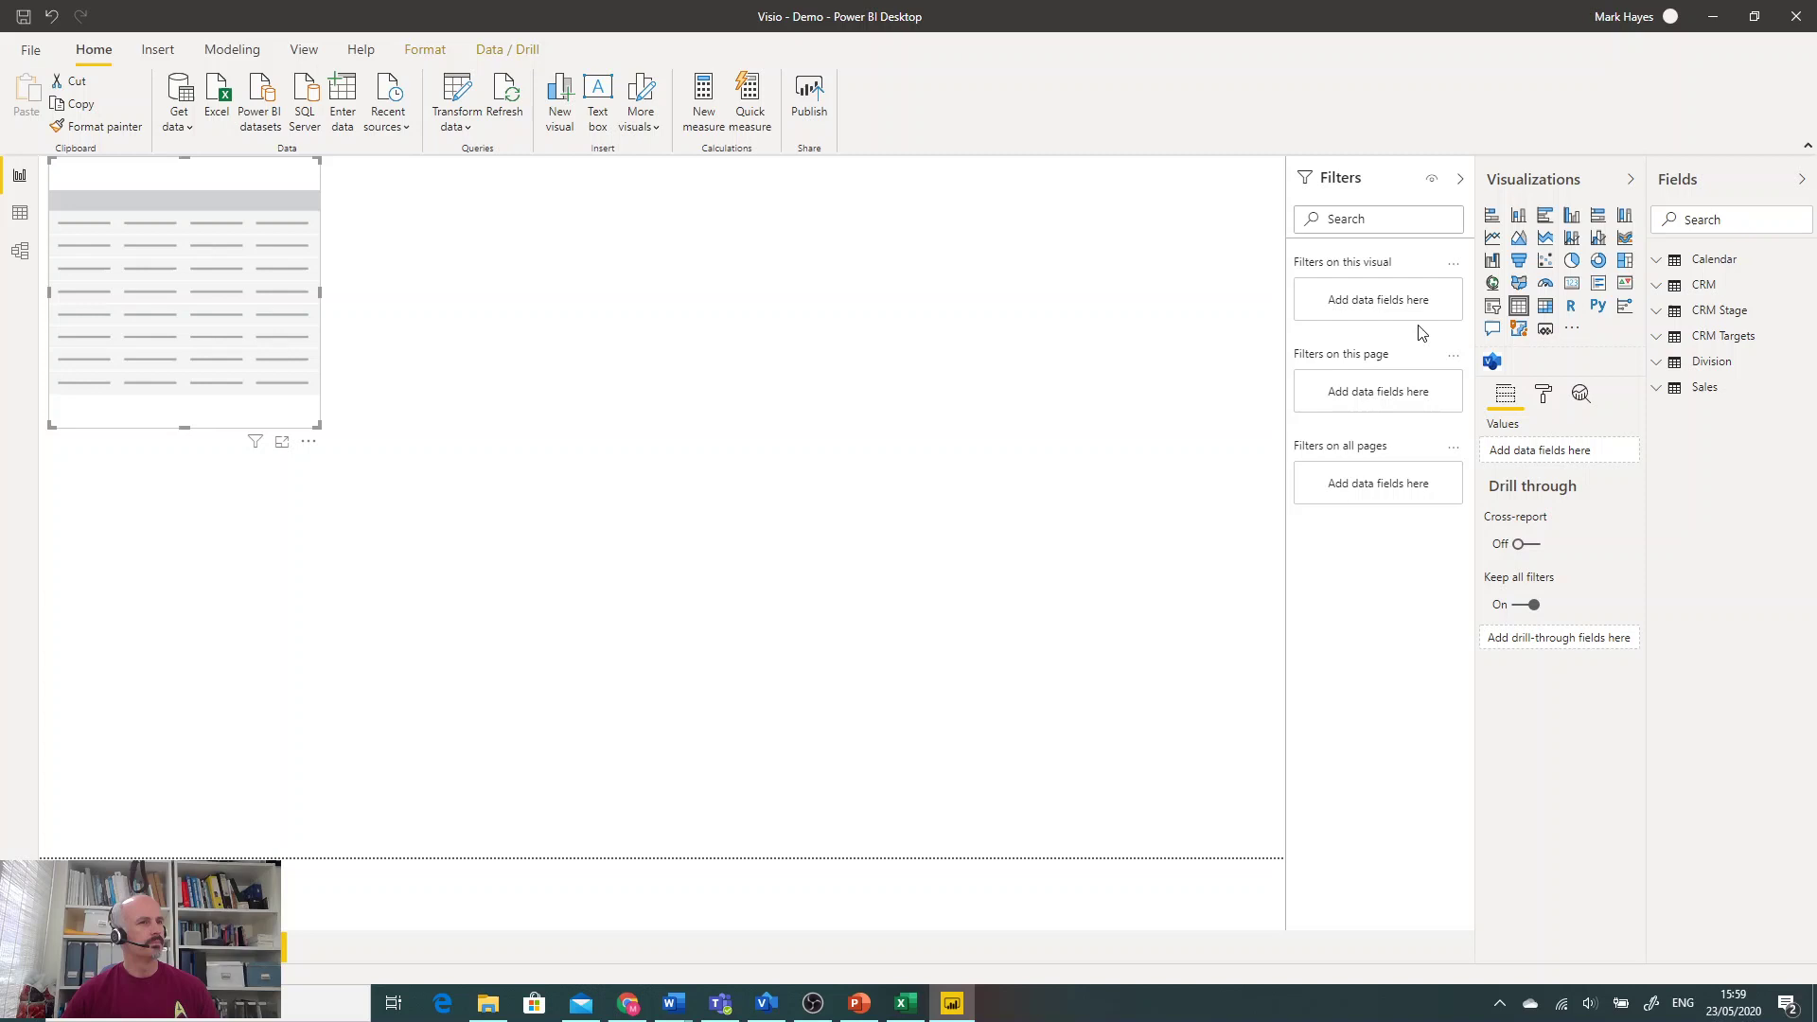
left_click(1675, 314)
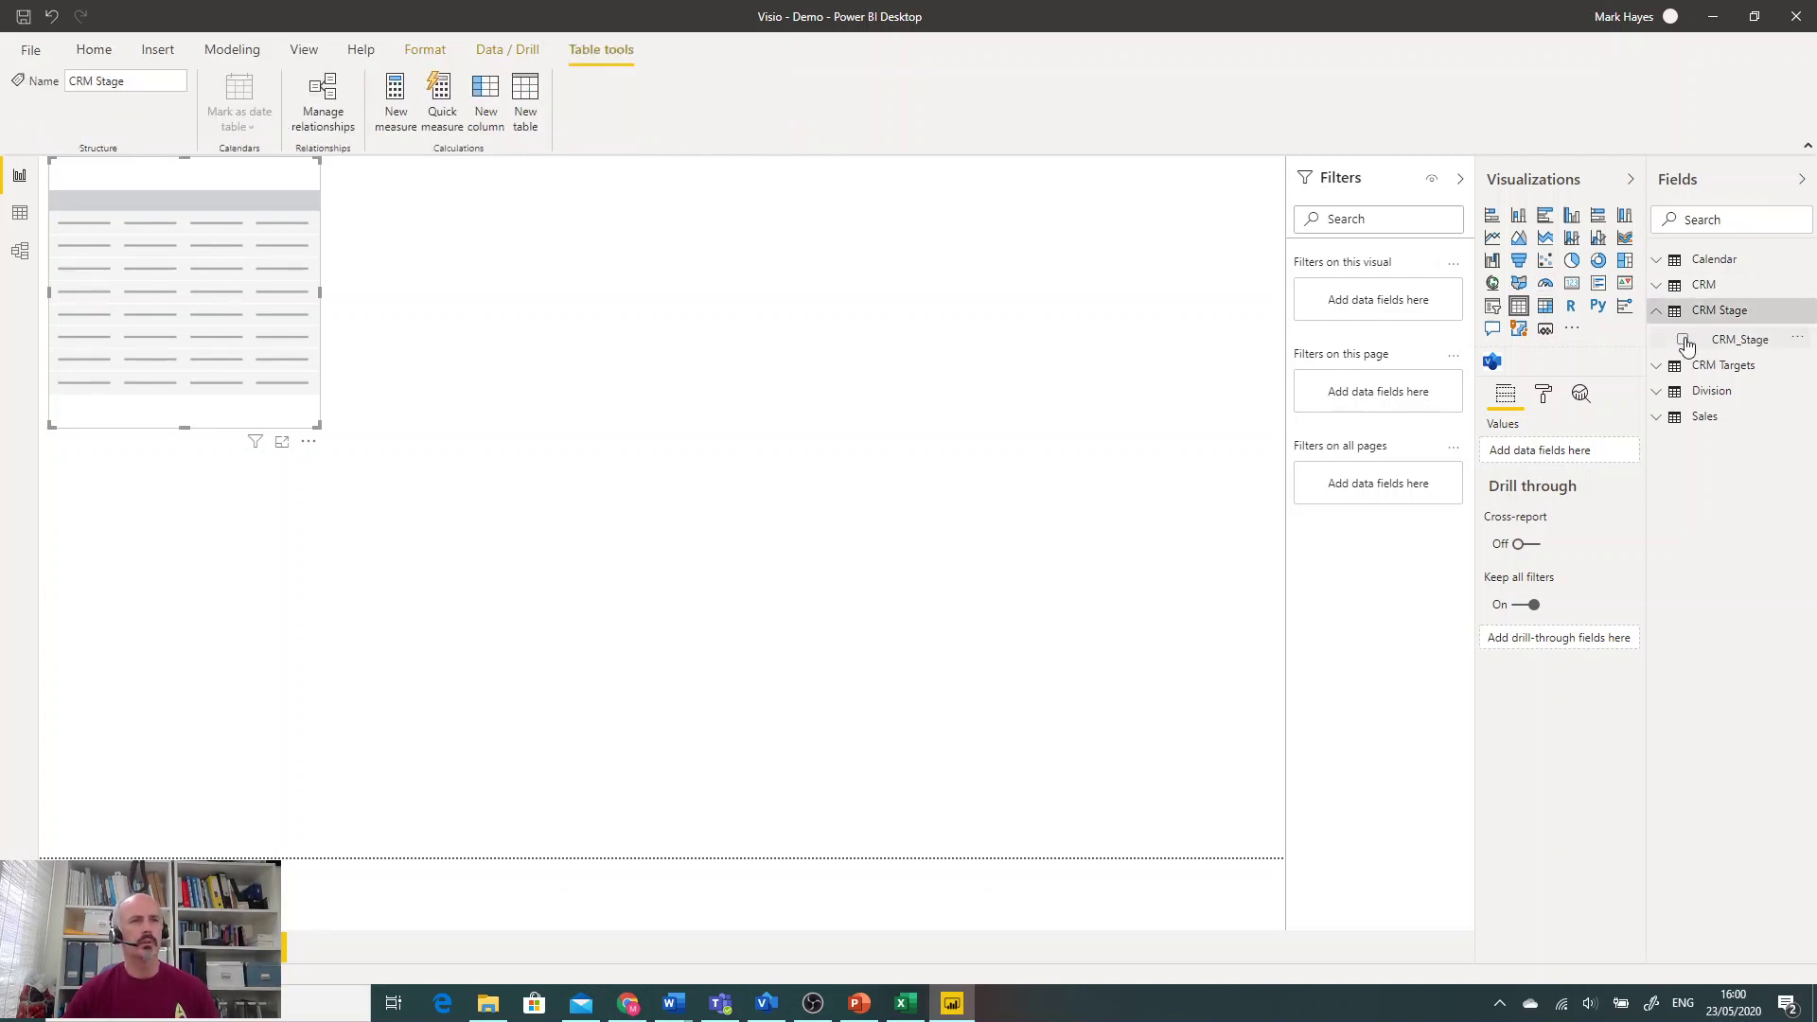
left_click(1684, 340)
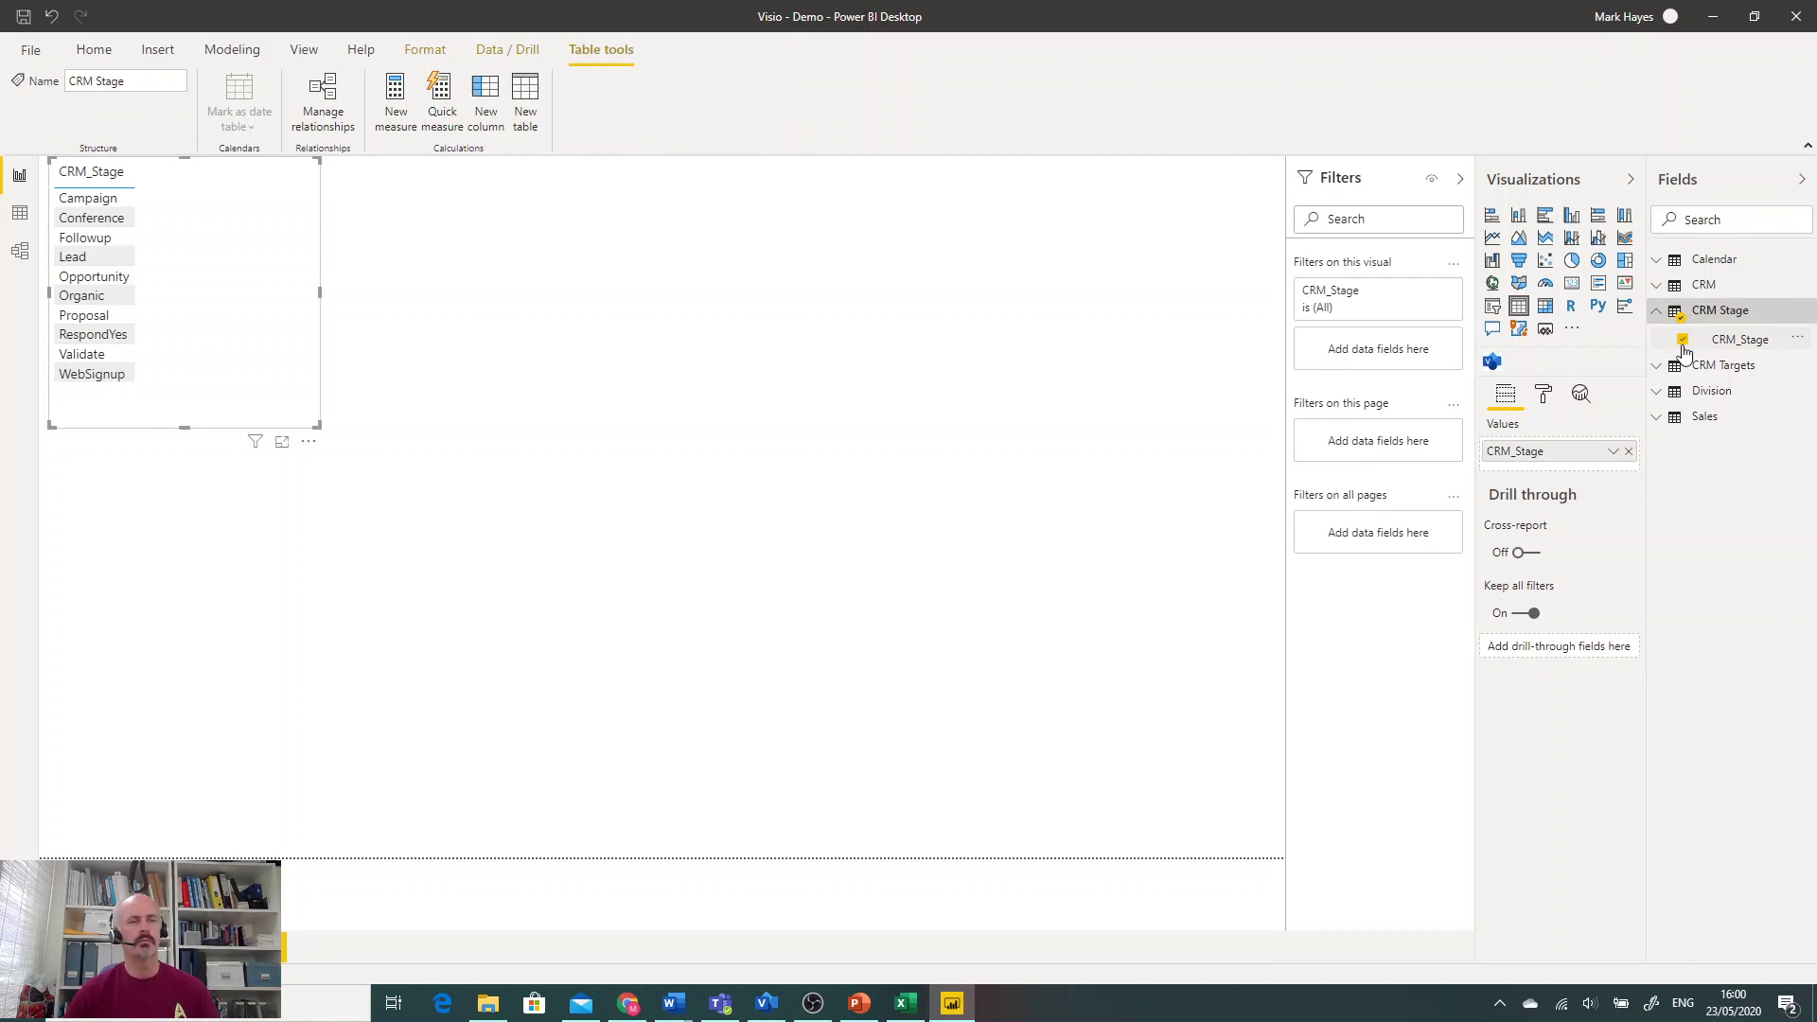
left_click(1659, 369)
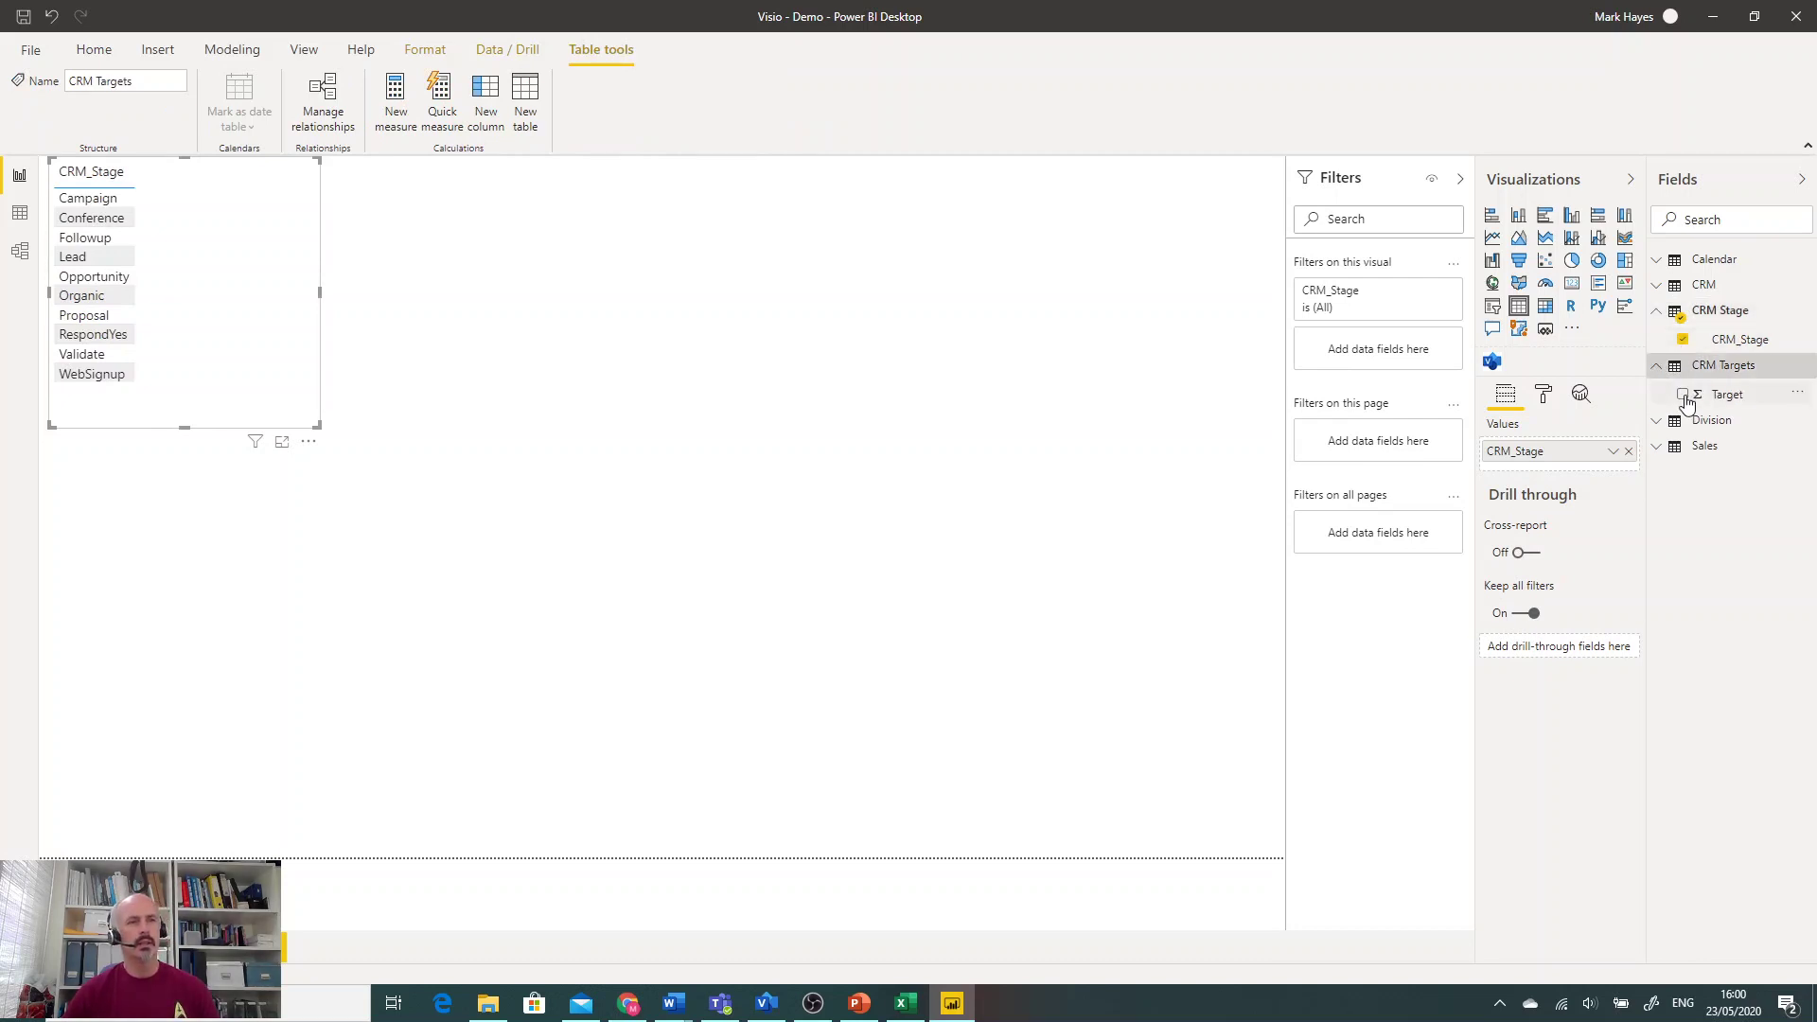
left_click(1668, 287)
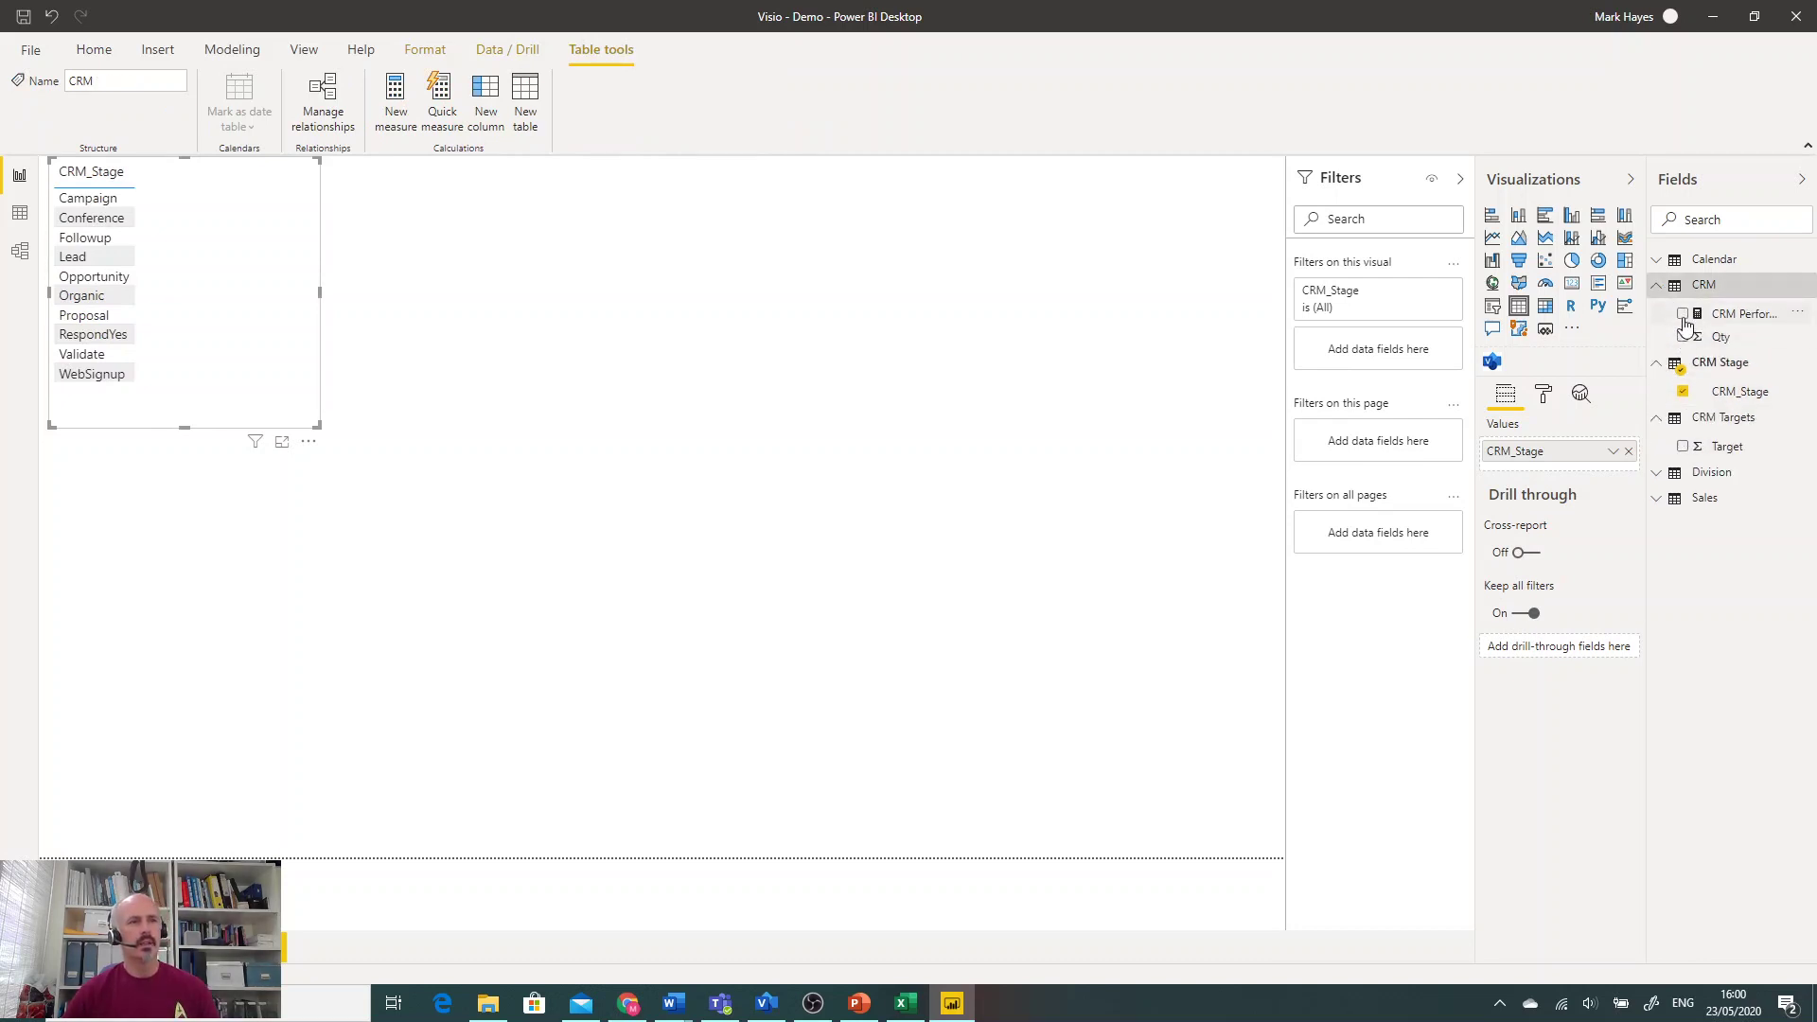
left_click(1683, 315)
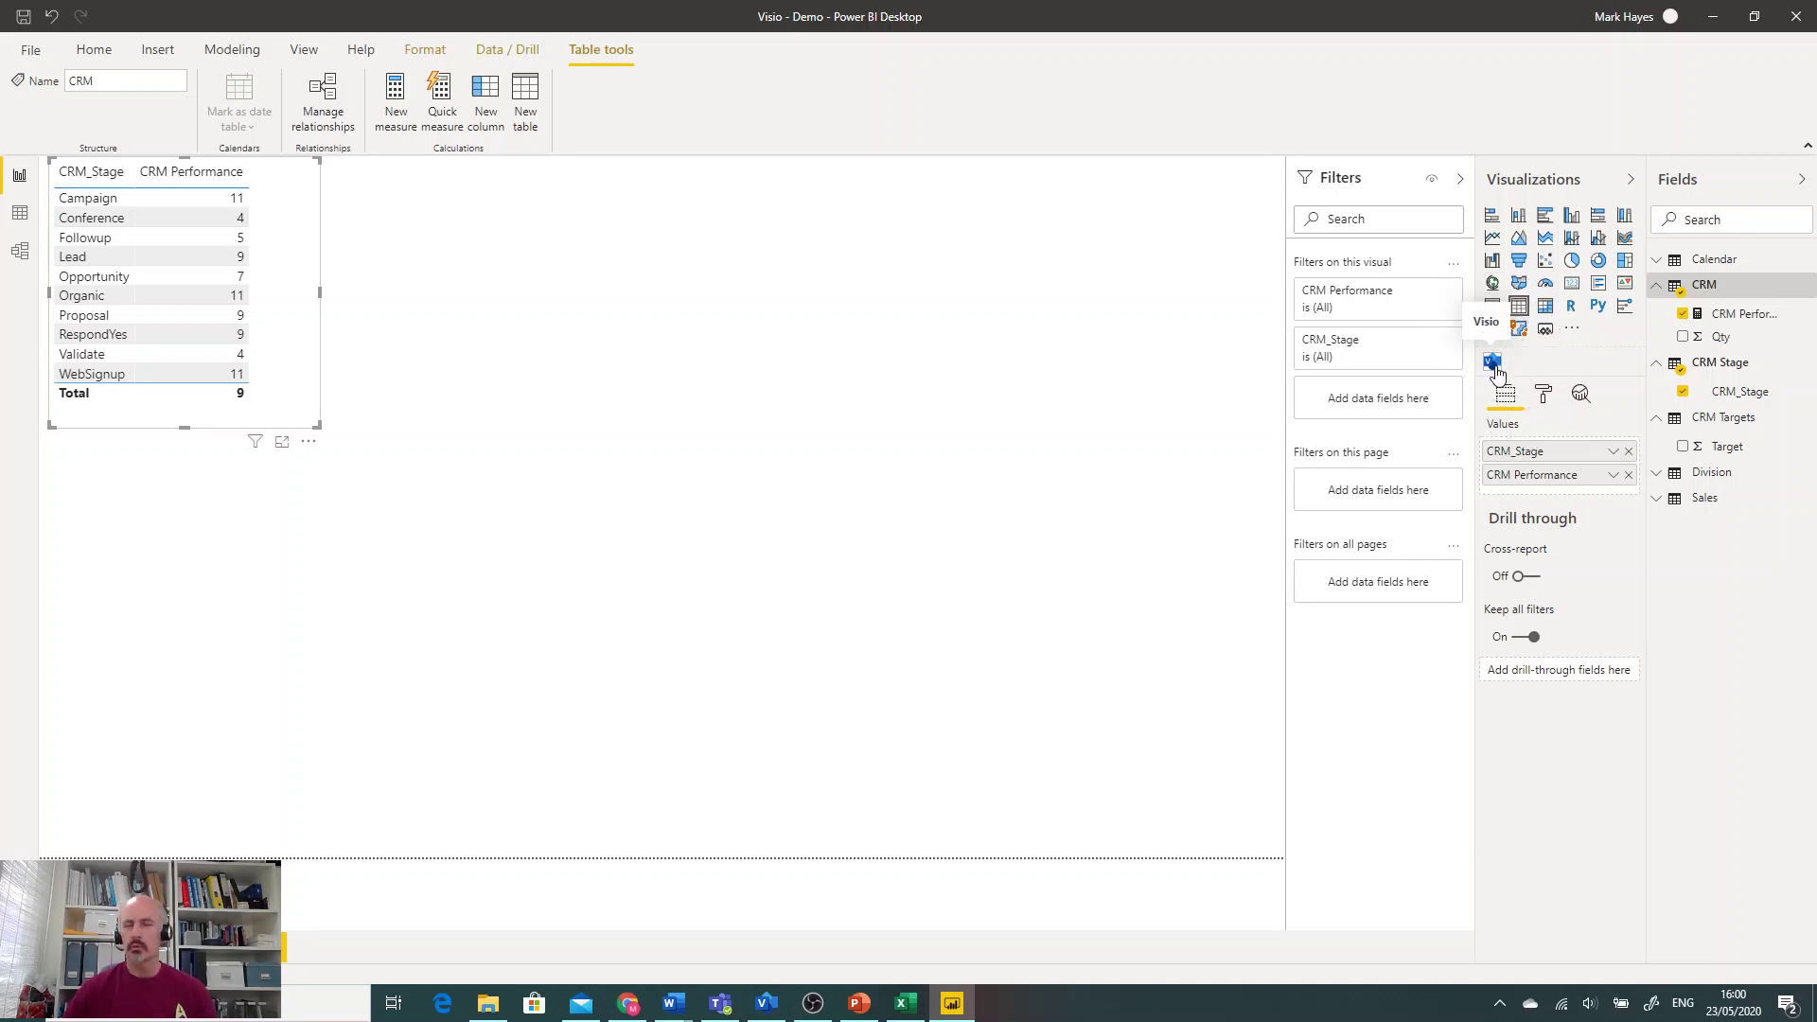
left_click(1573, 330)
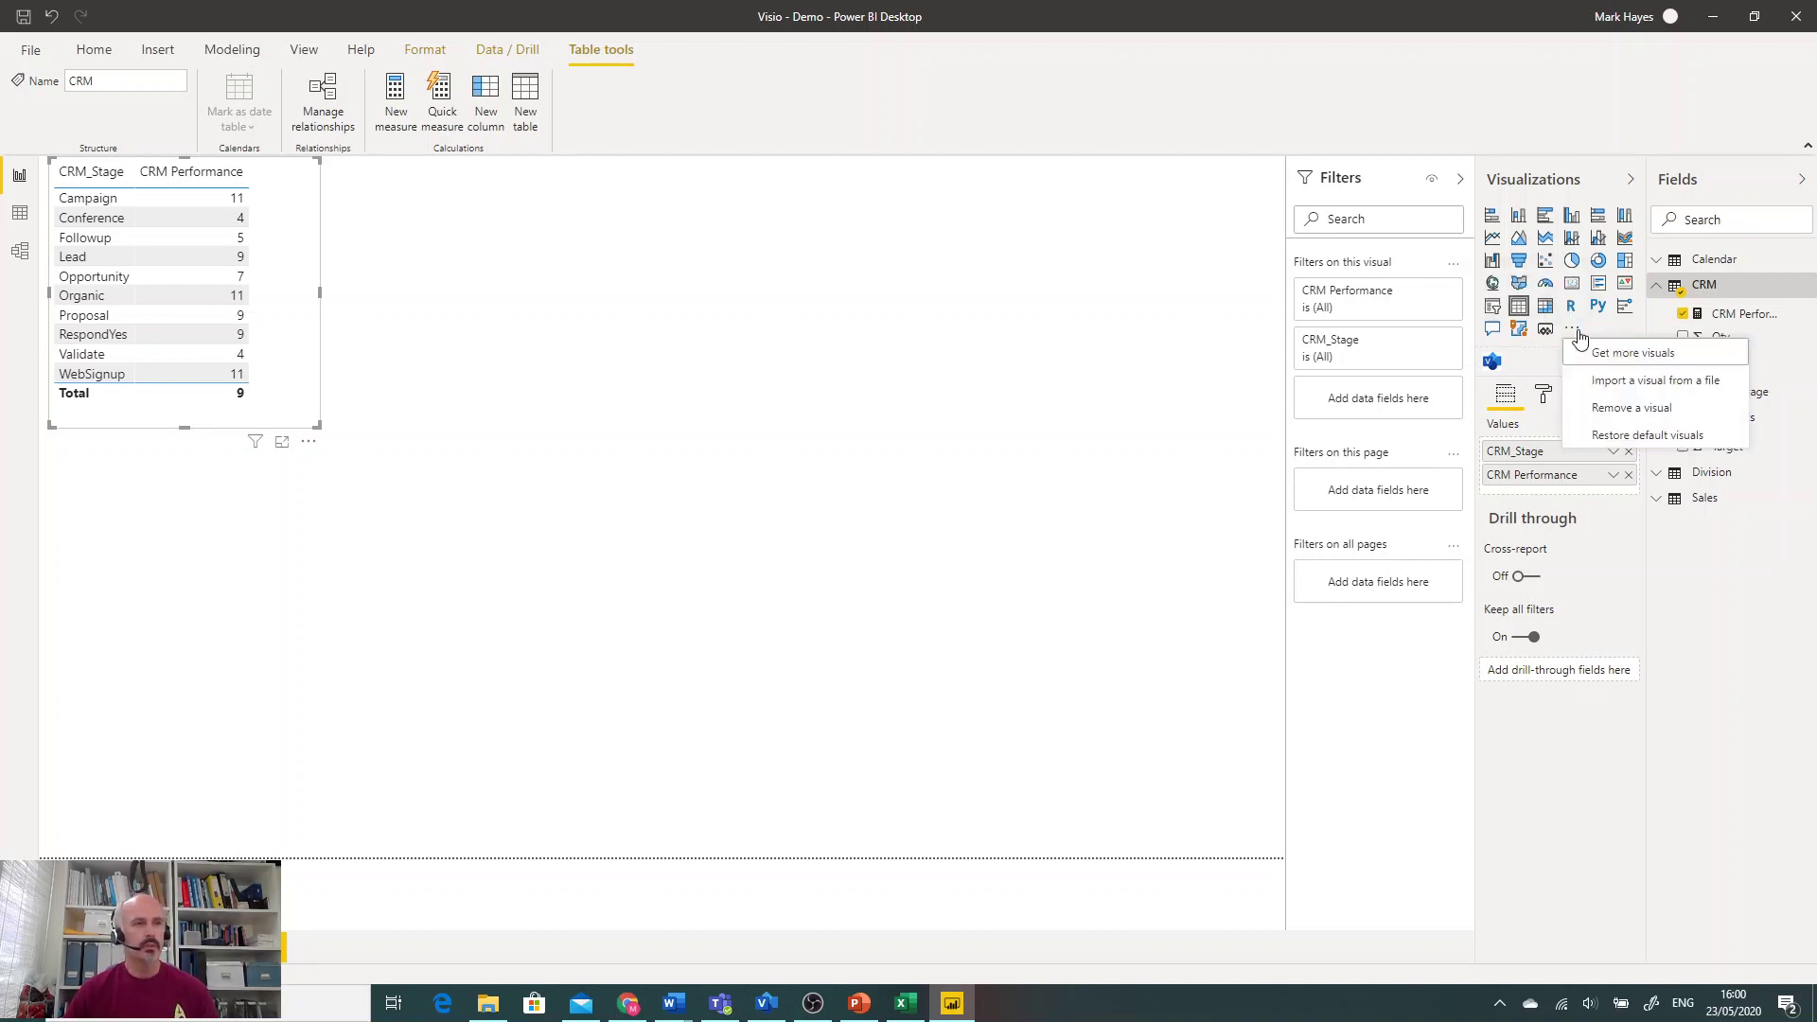
left_click(1623, 356)
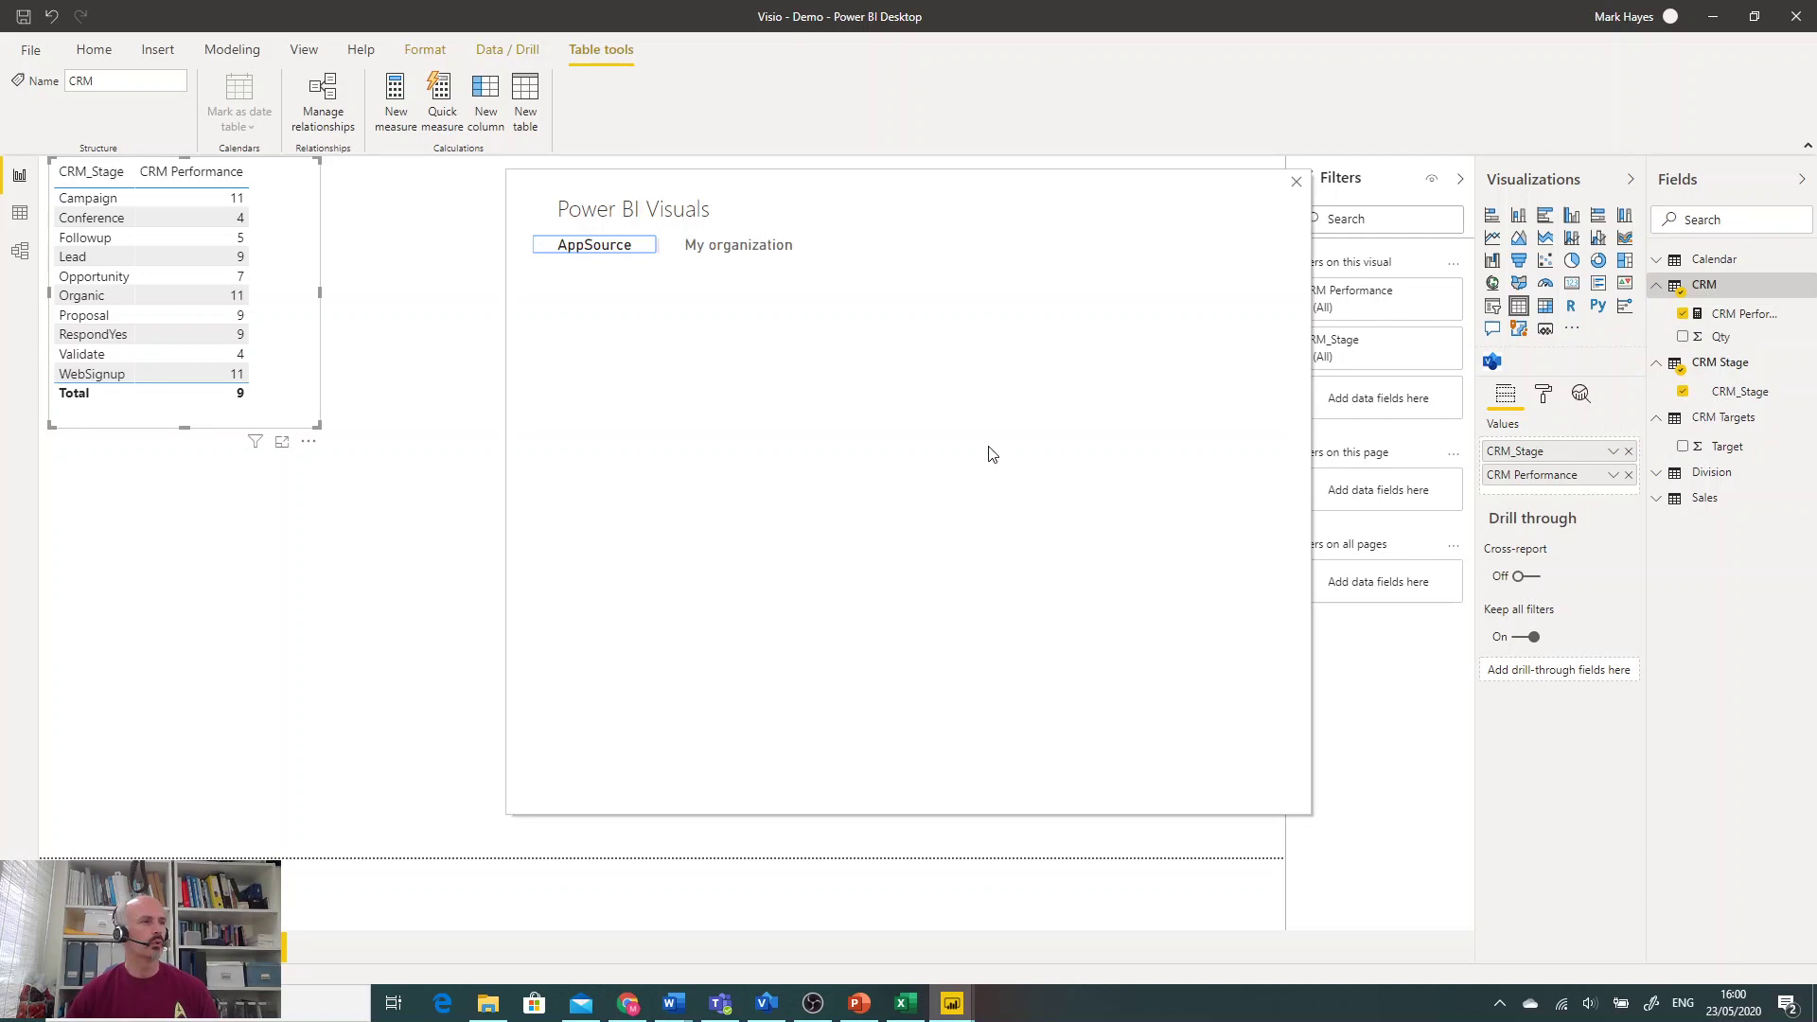
type("visio")
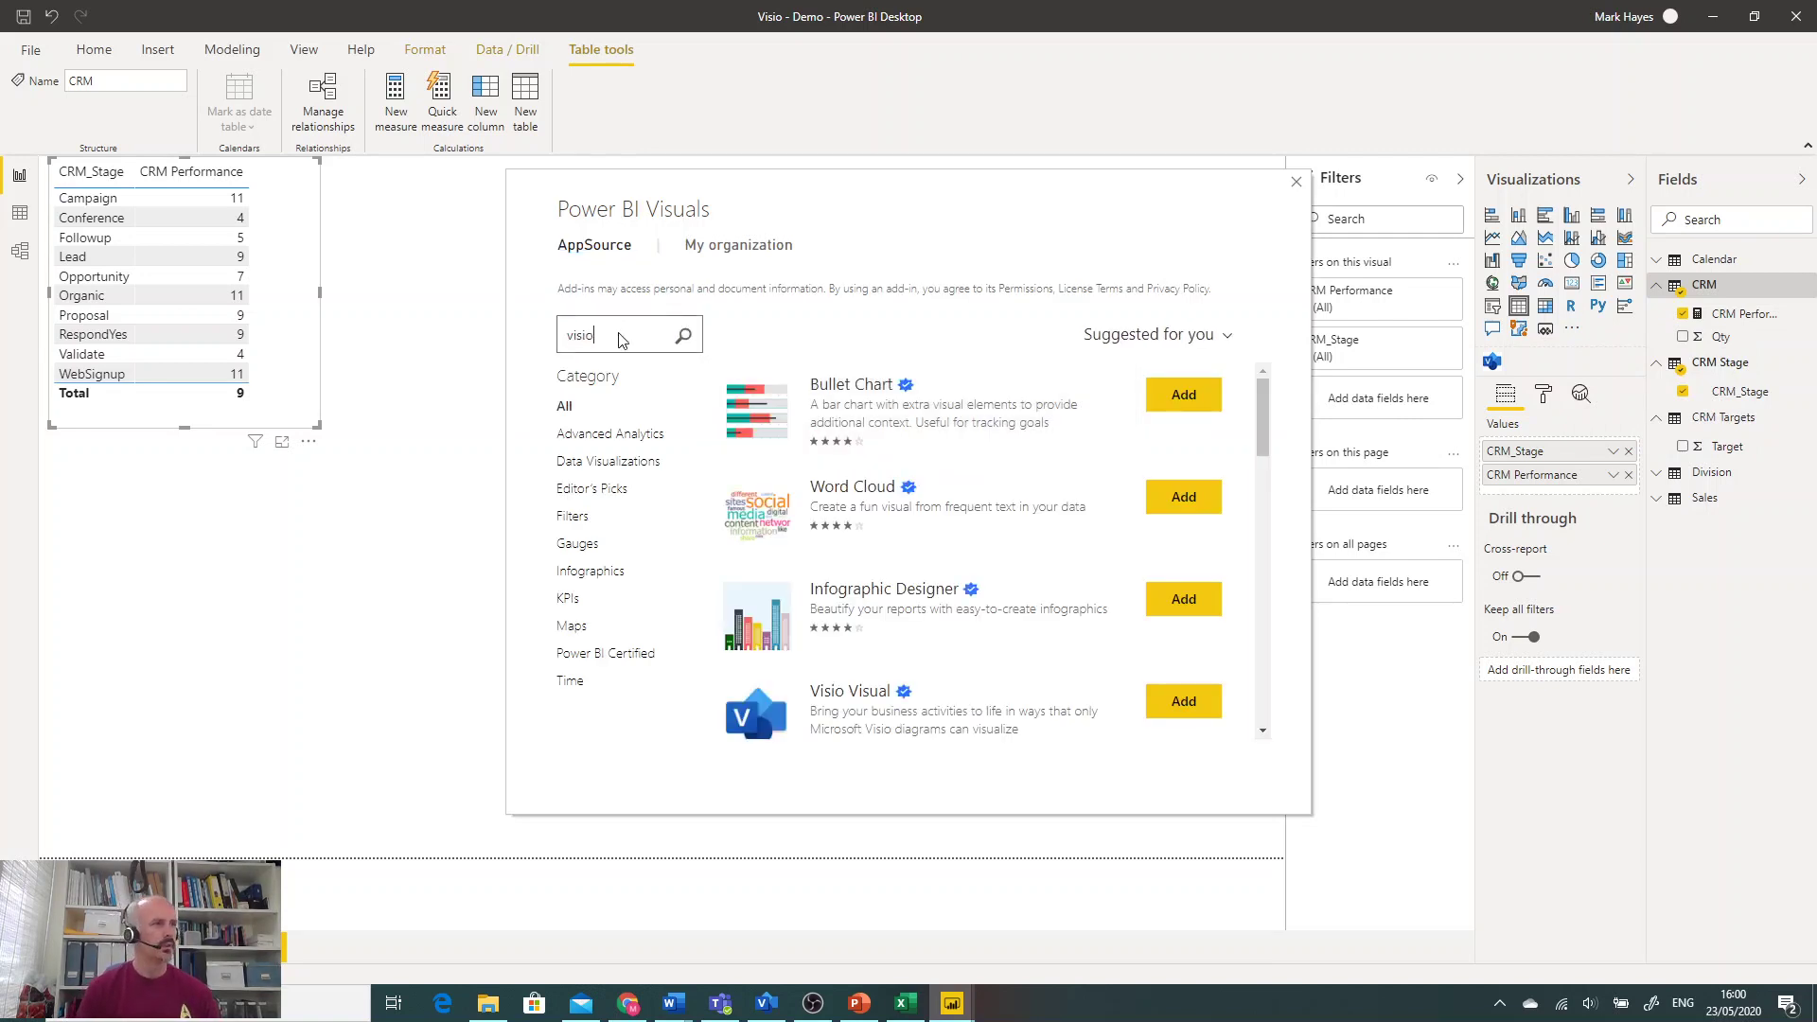
key("Return")
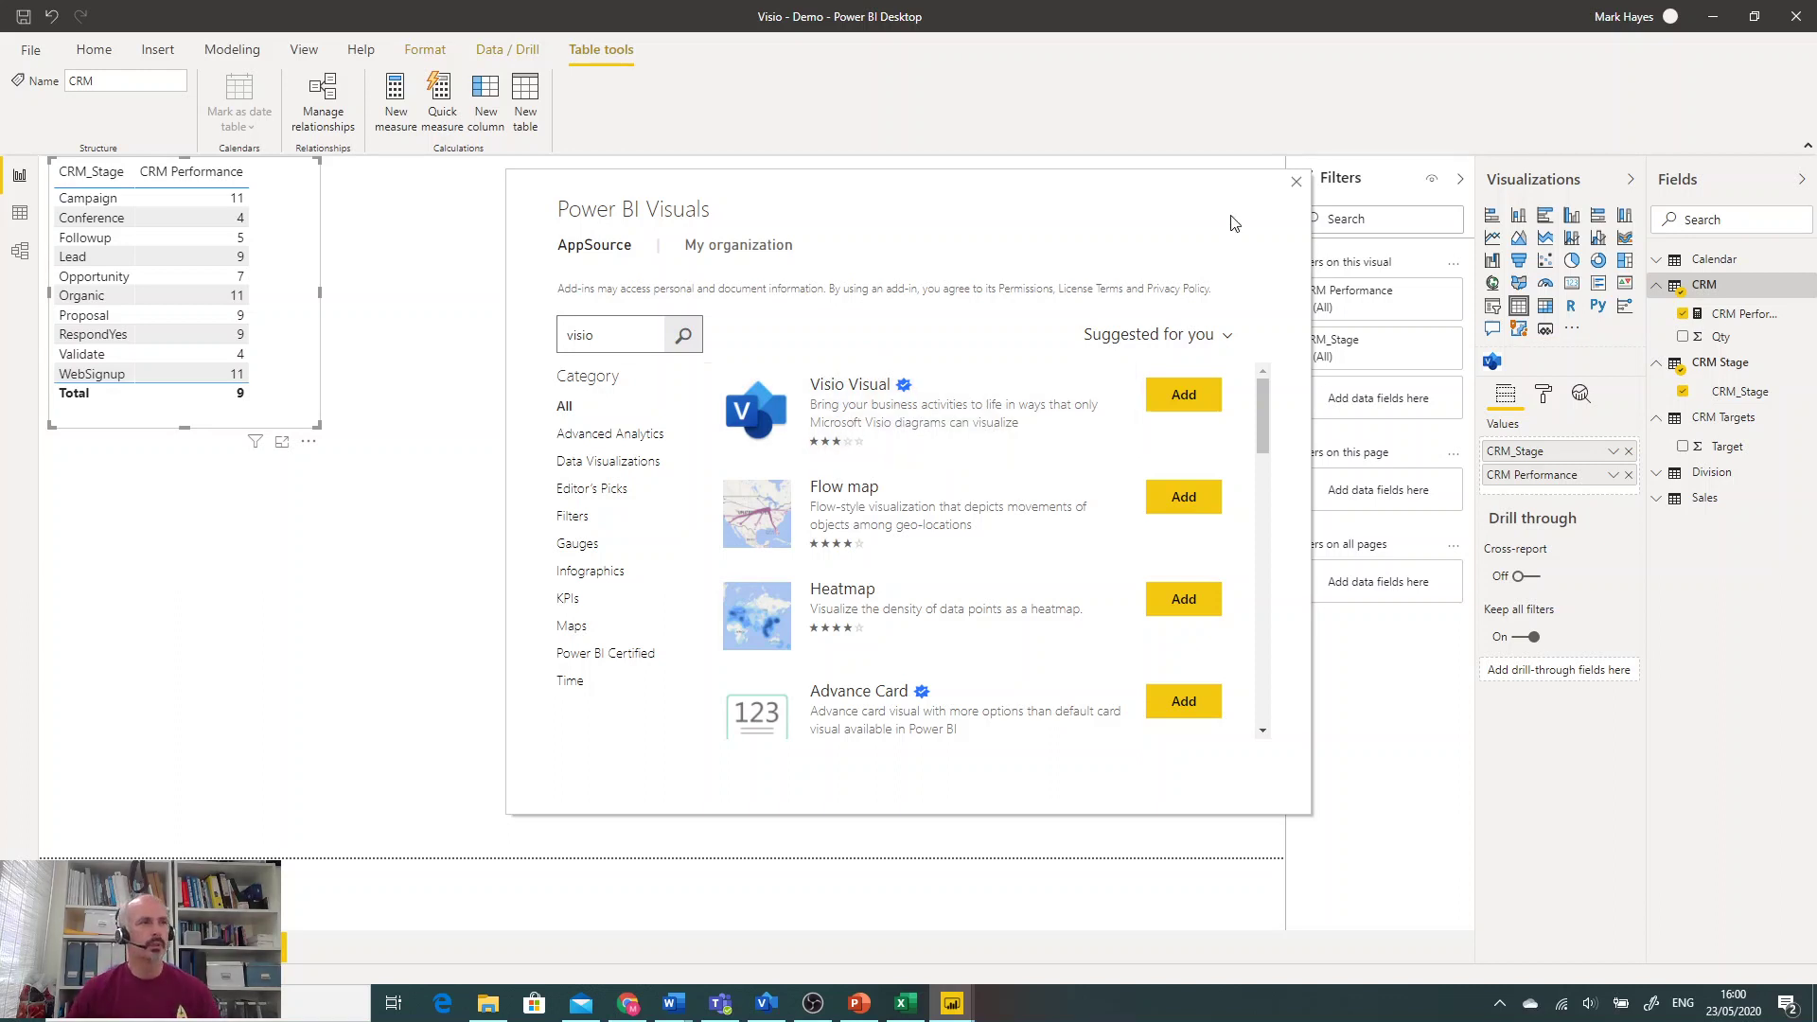
left_click(1300, 183)
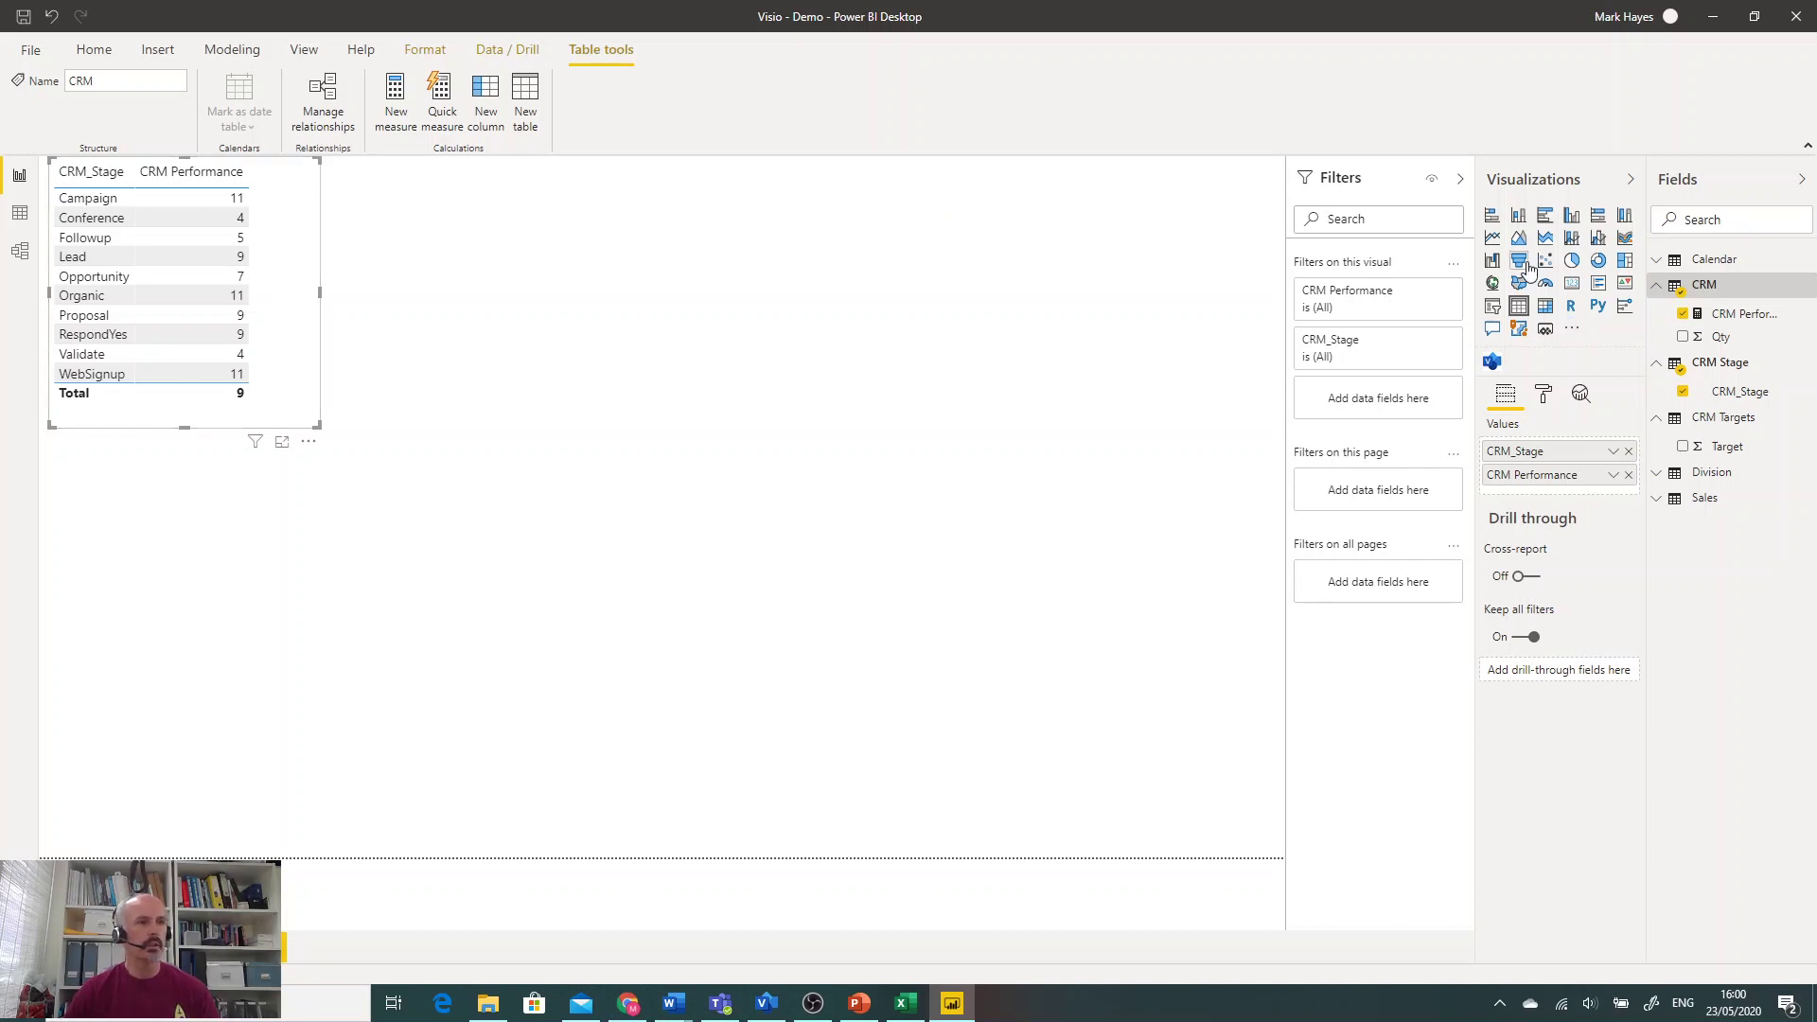
- Convert the CRM table into a Visio visual and stretch it wider and taller across the canvas
left_click(1492, 362)
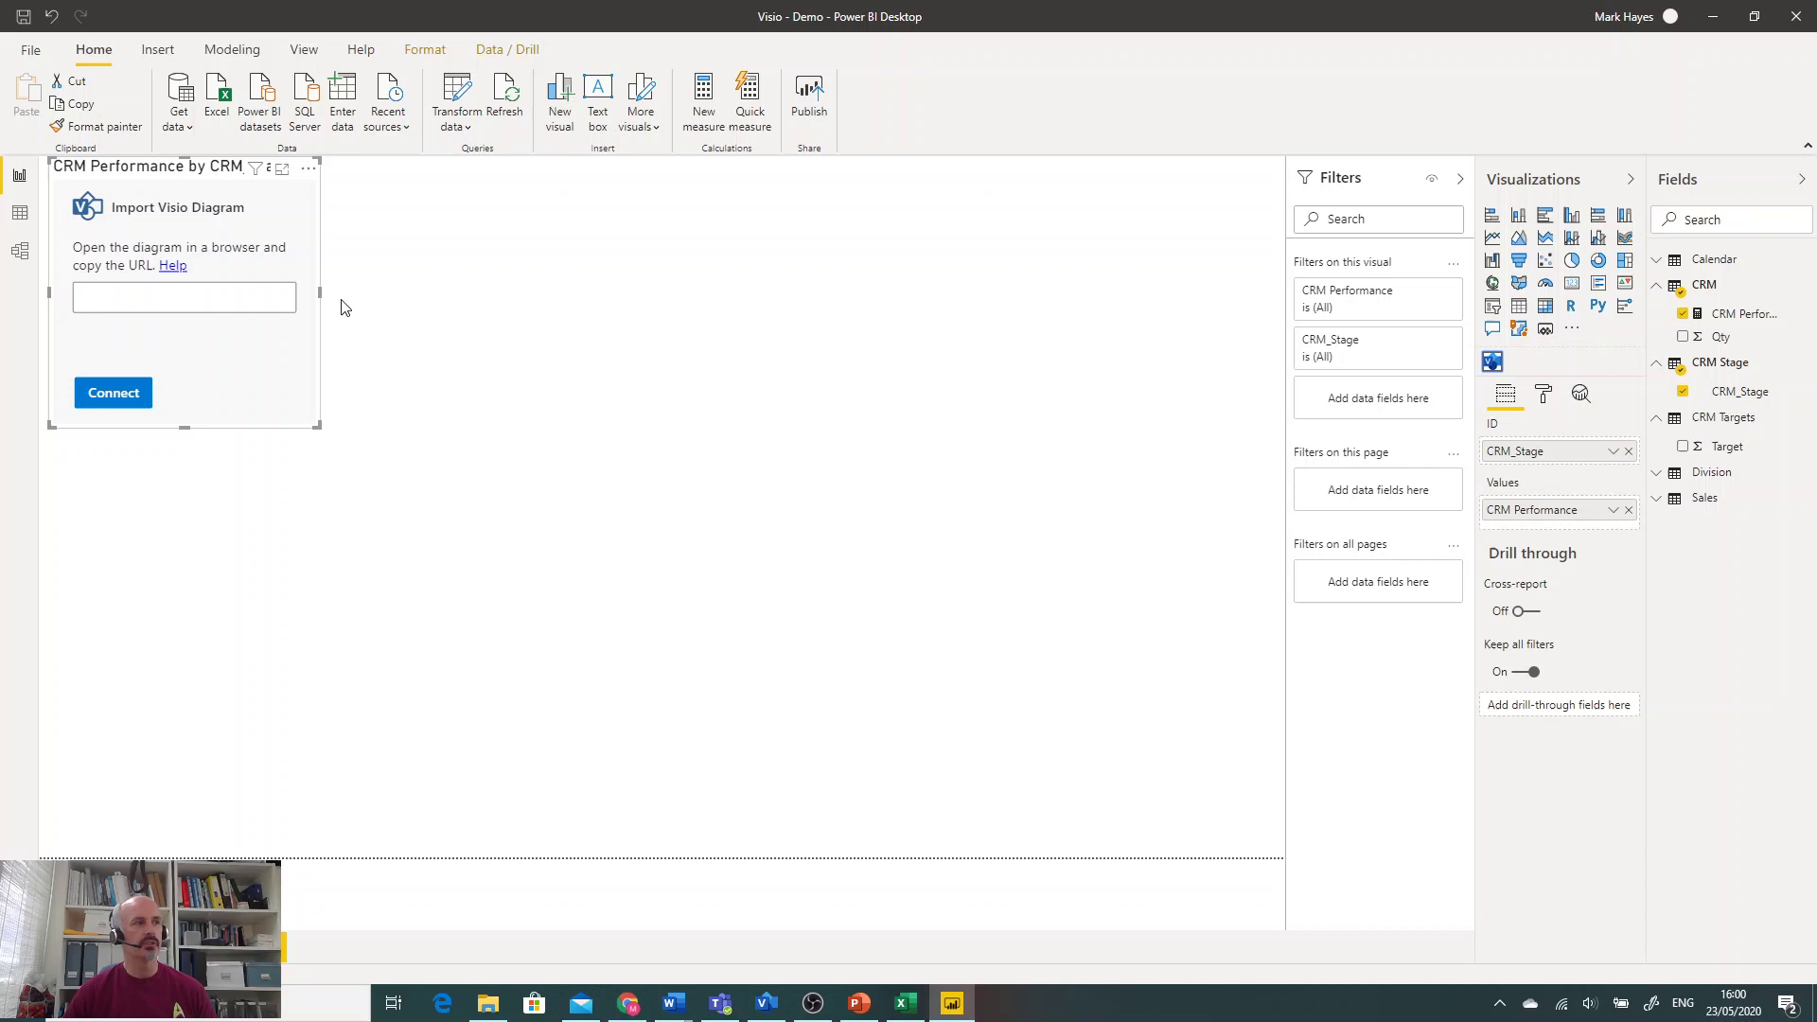
left_click_drag(320, 294, 336, 294)
left_click_drag(695, 342, 1282, 337)
left_click(253, 284)
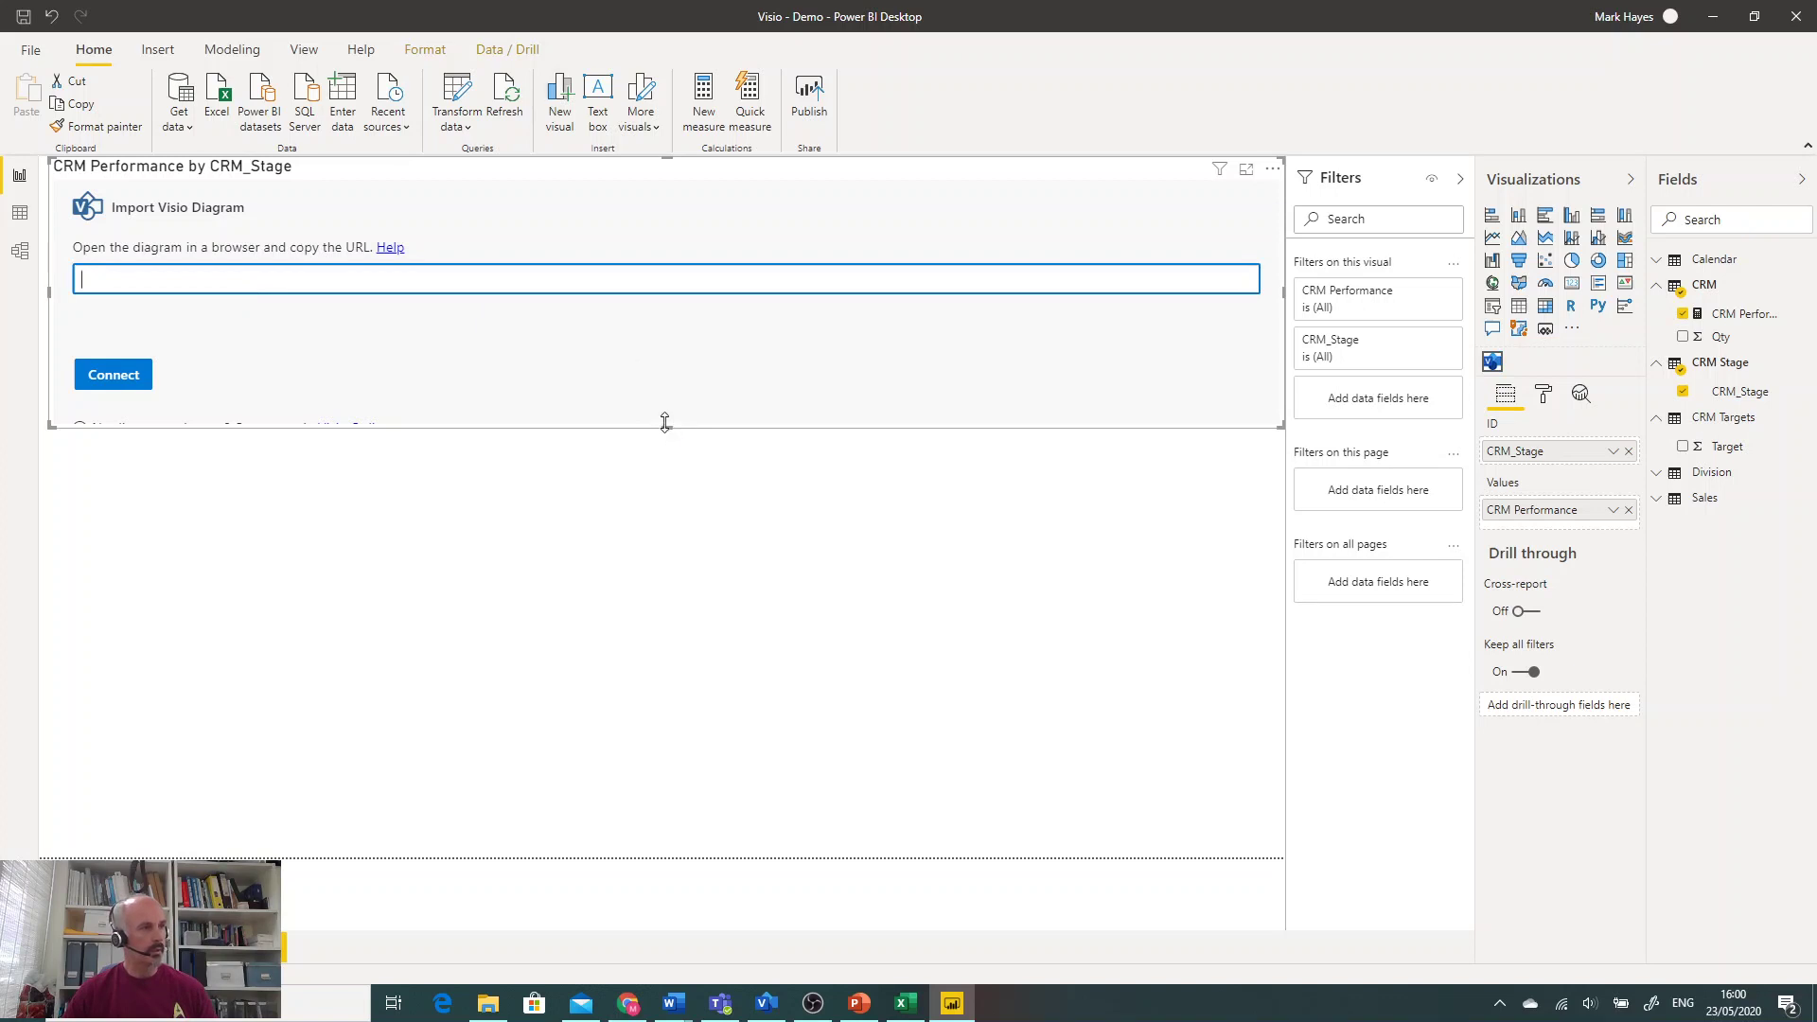
left_click_drag(667, 427, 677, 546)
- Paste the Visio diagram's web address and connect the visual to it
left_click(96, 278)
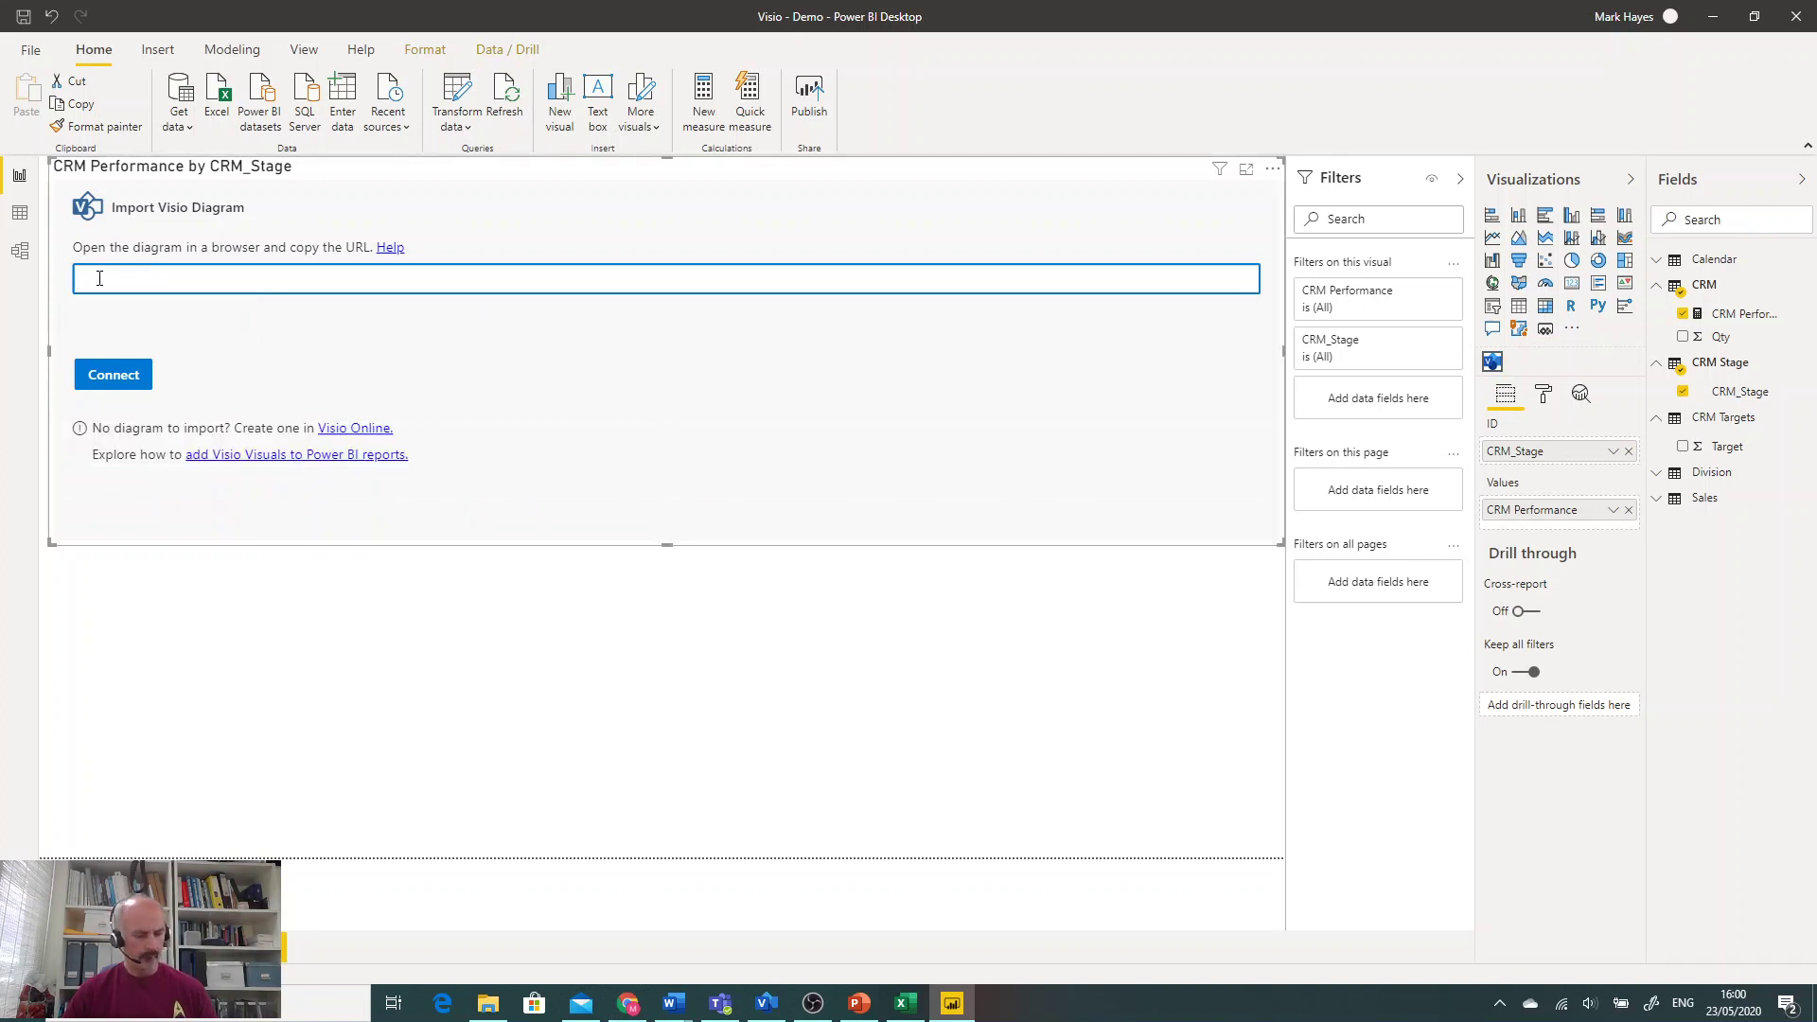
key("ctrl+v")
left_click(105, 376)
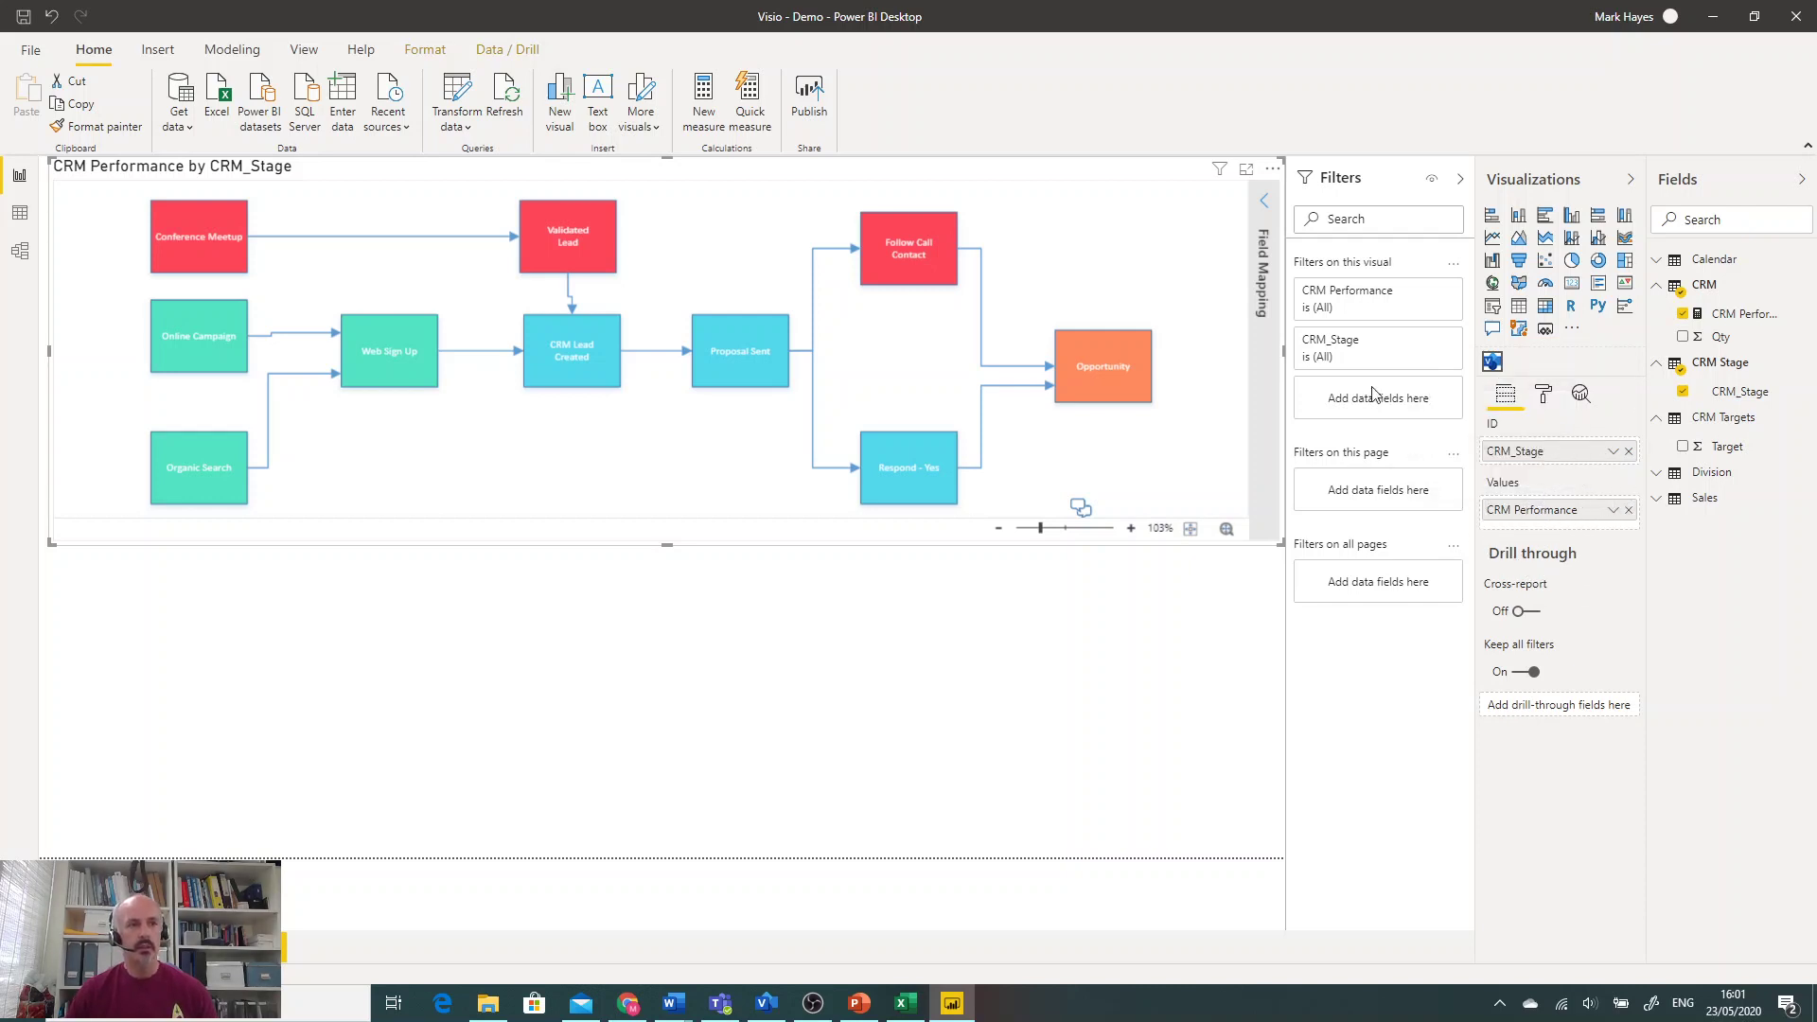
- Review the four CRM Performance colour ranges in Field Mapping, then deselect the Visio visual
left_click(1265, 200)
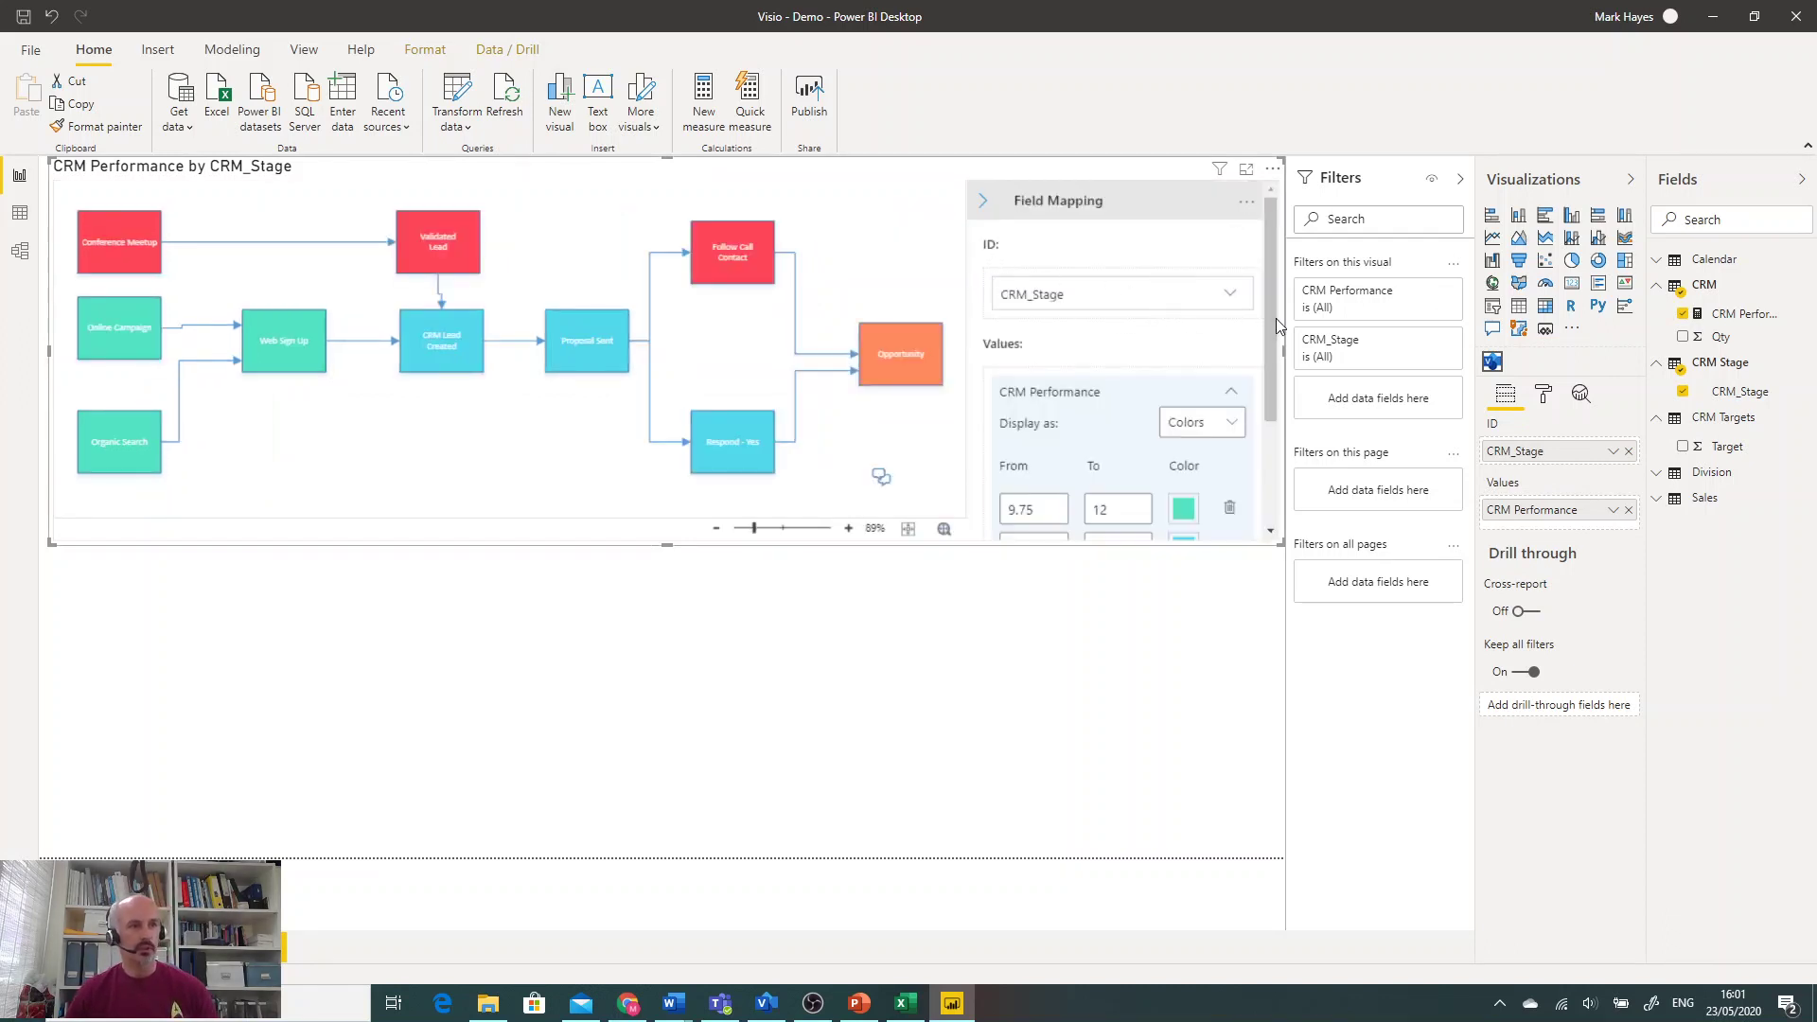
left_click_drag(1274, 322, 1274, 406)
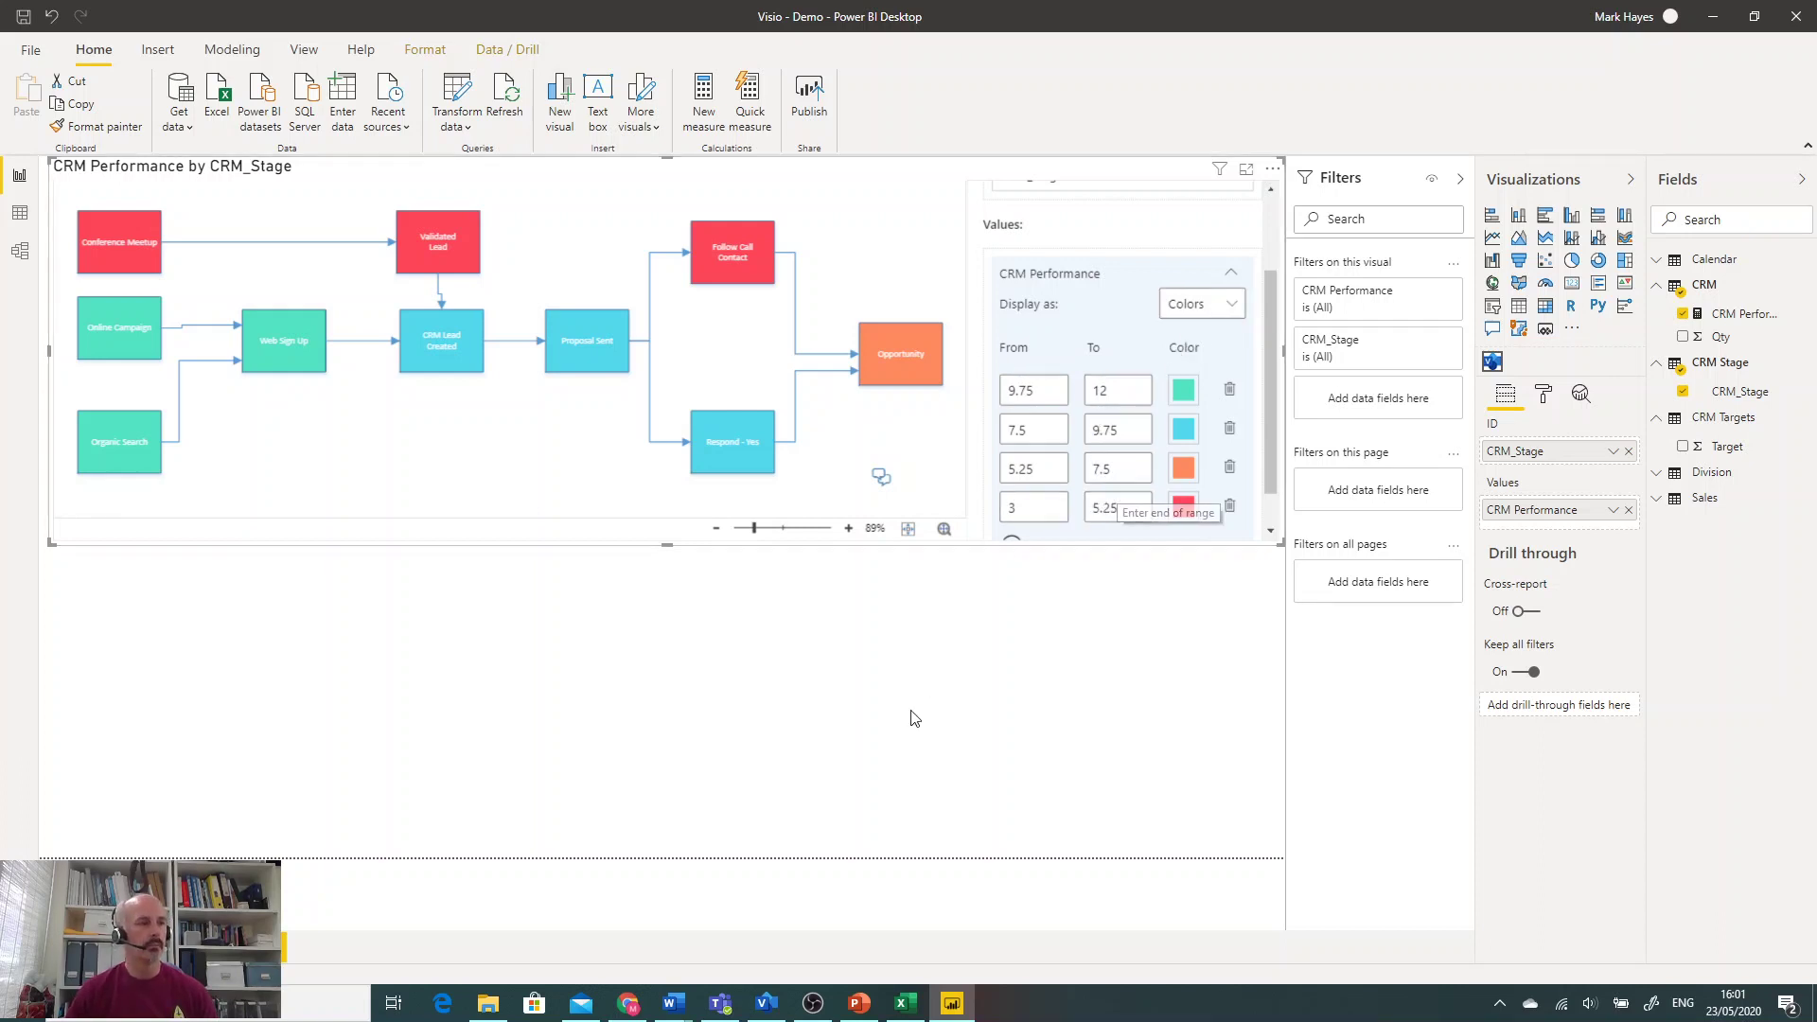
left_click(852, 692)
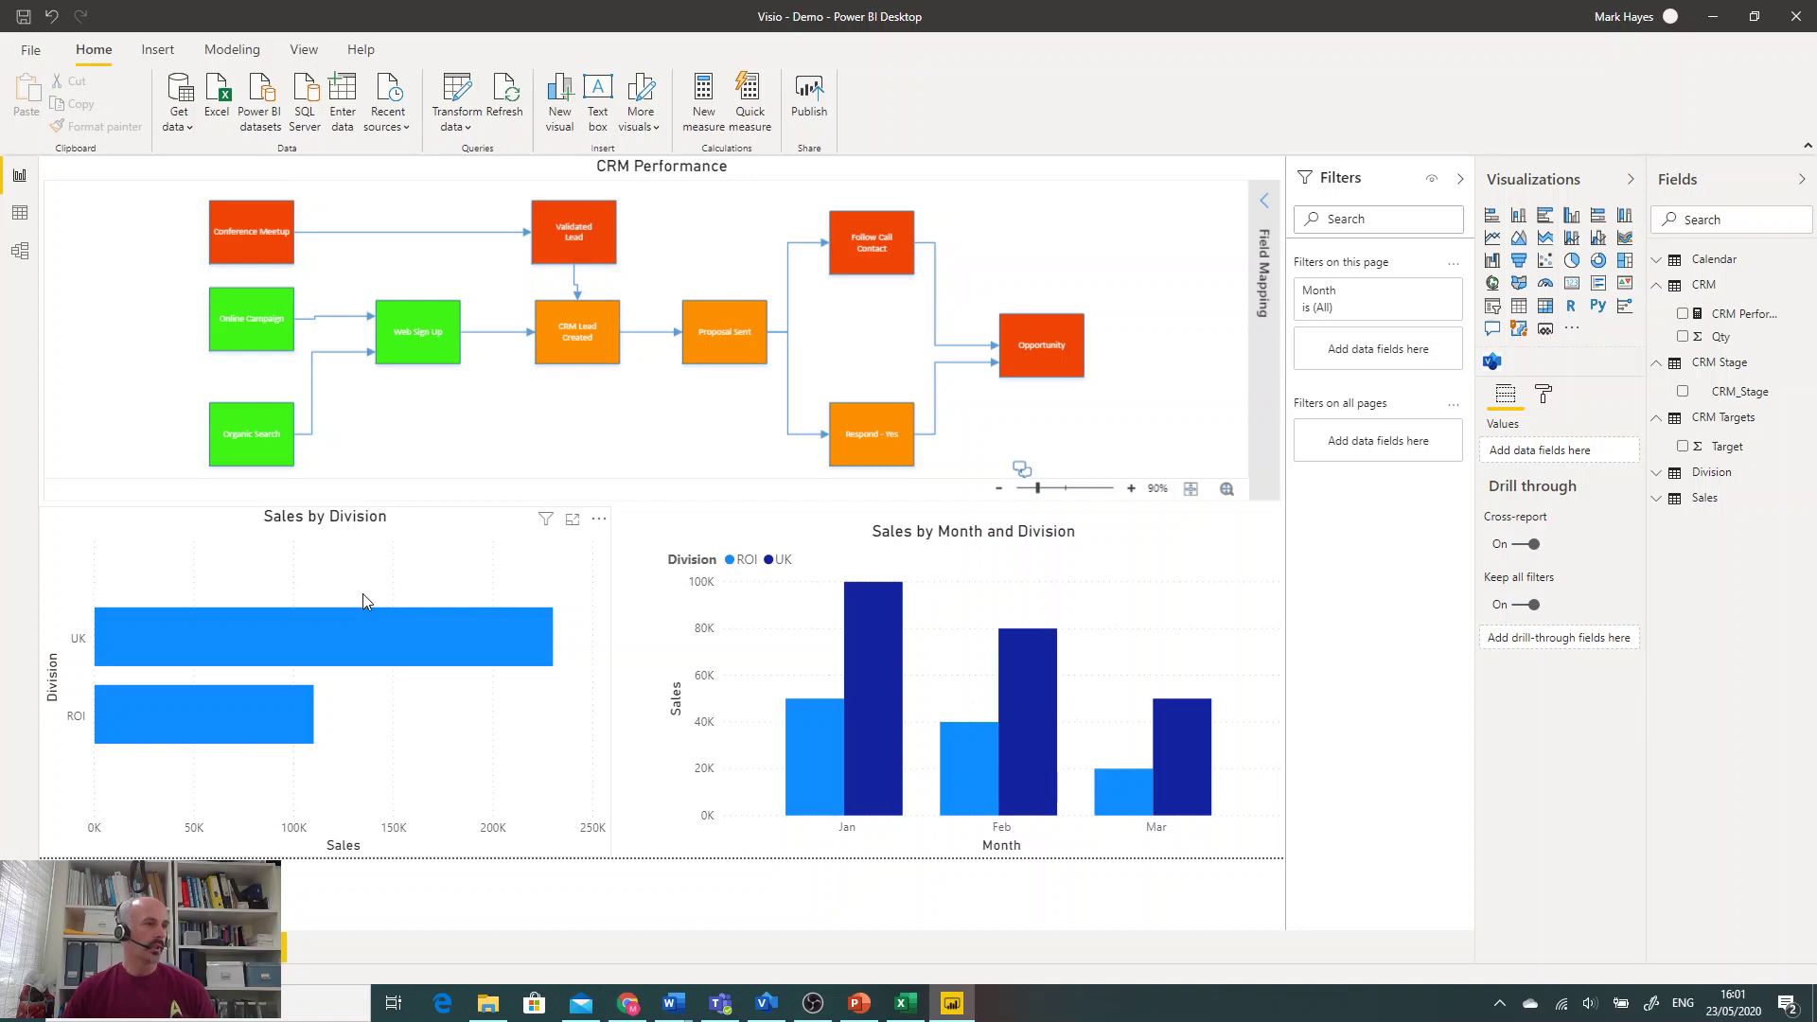
- Cross-highlight the diagram by the UK and ROI division bars and the Jan UK and ROI columns
left_click(244, 654)
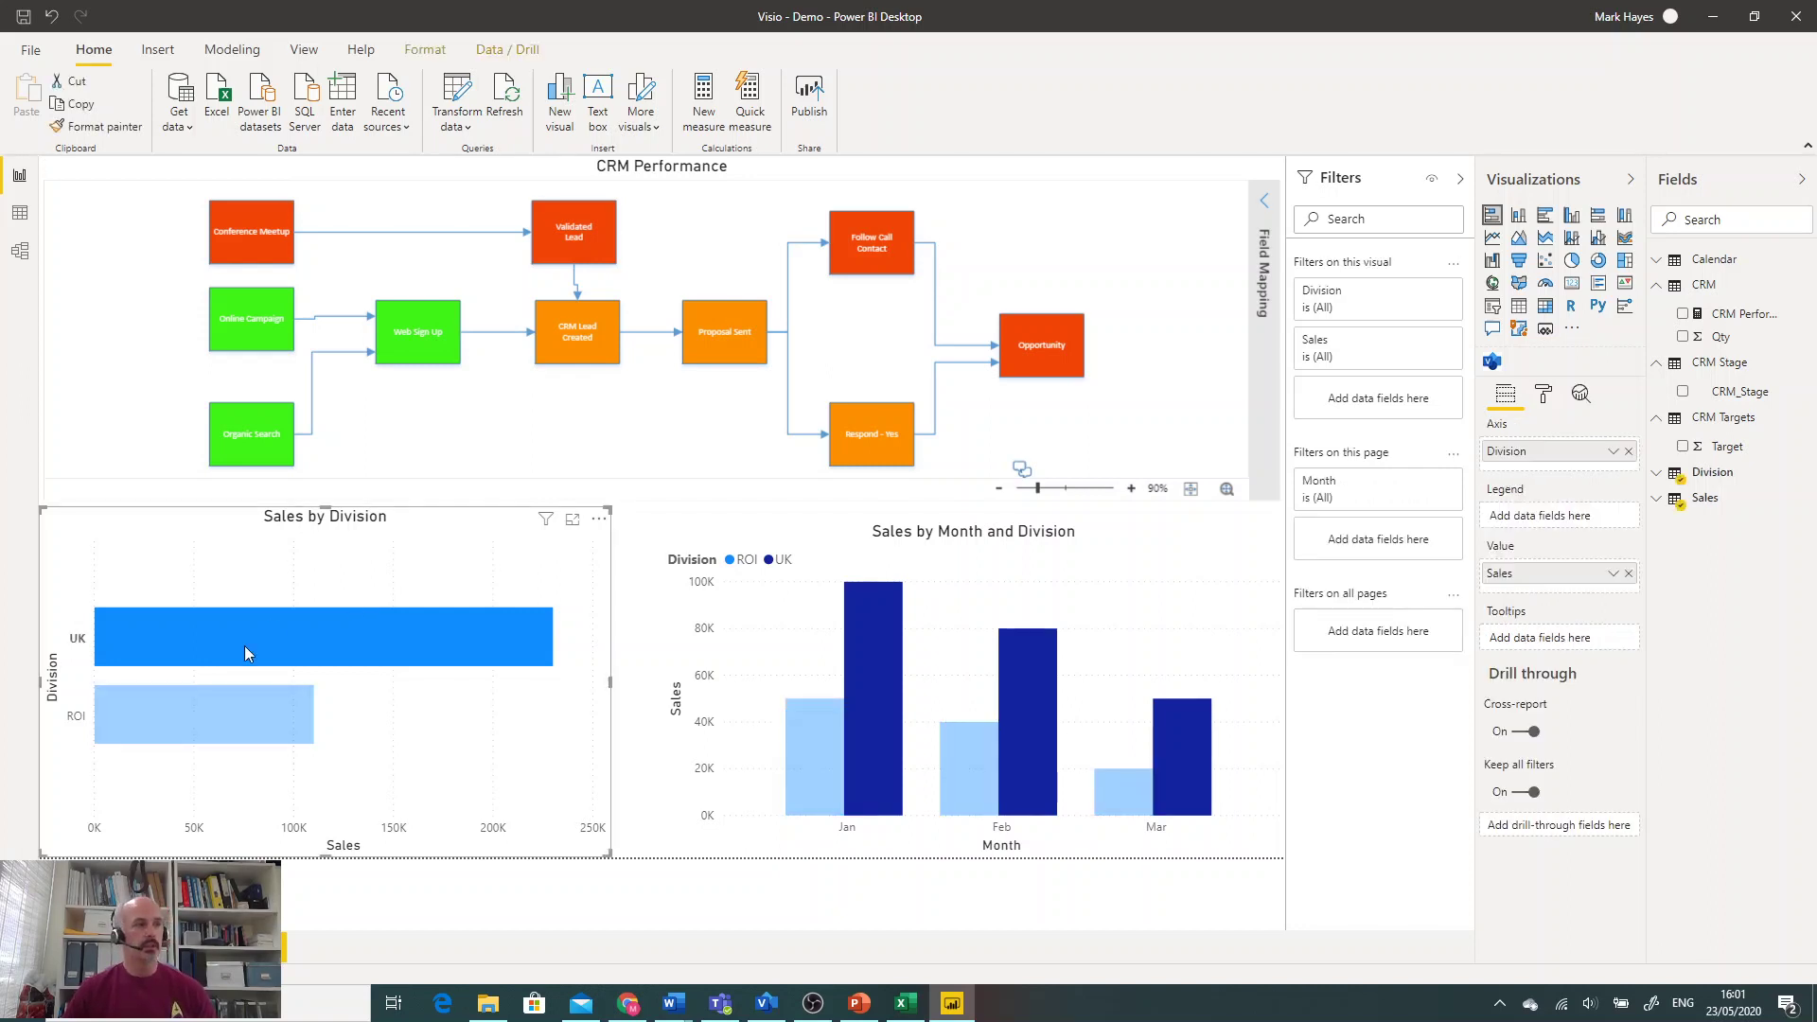
left_click(230, 714)
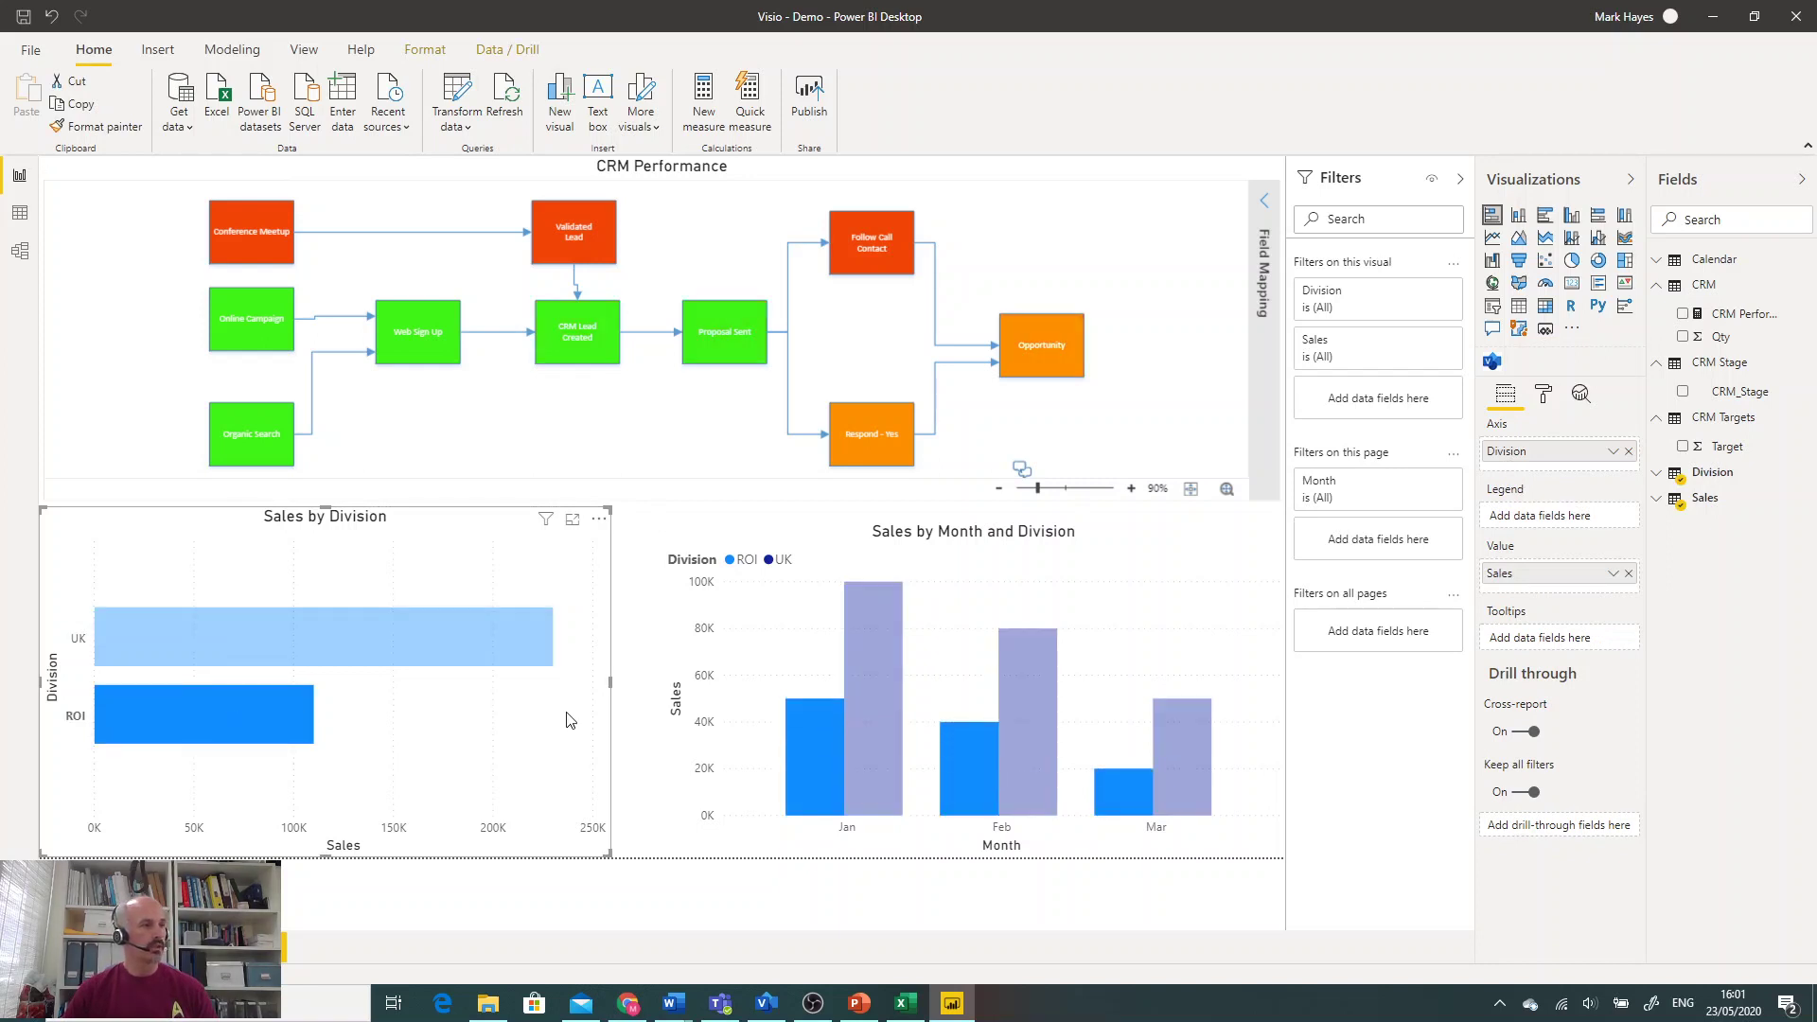
left_click(901, 693)
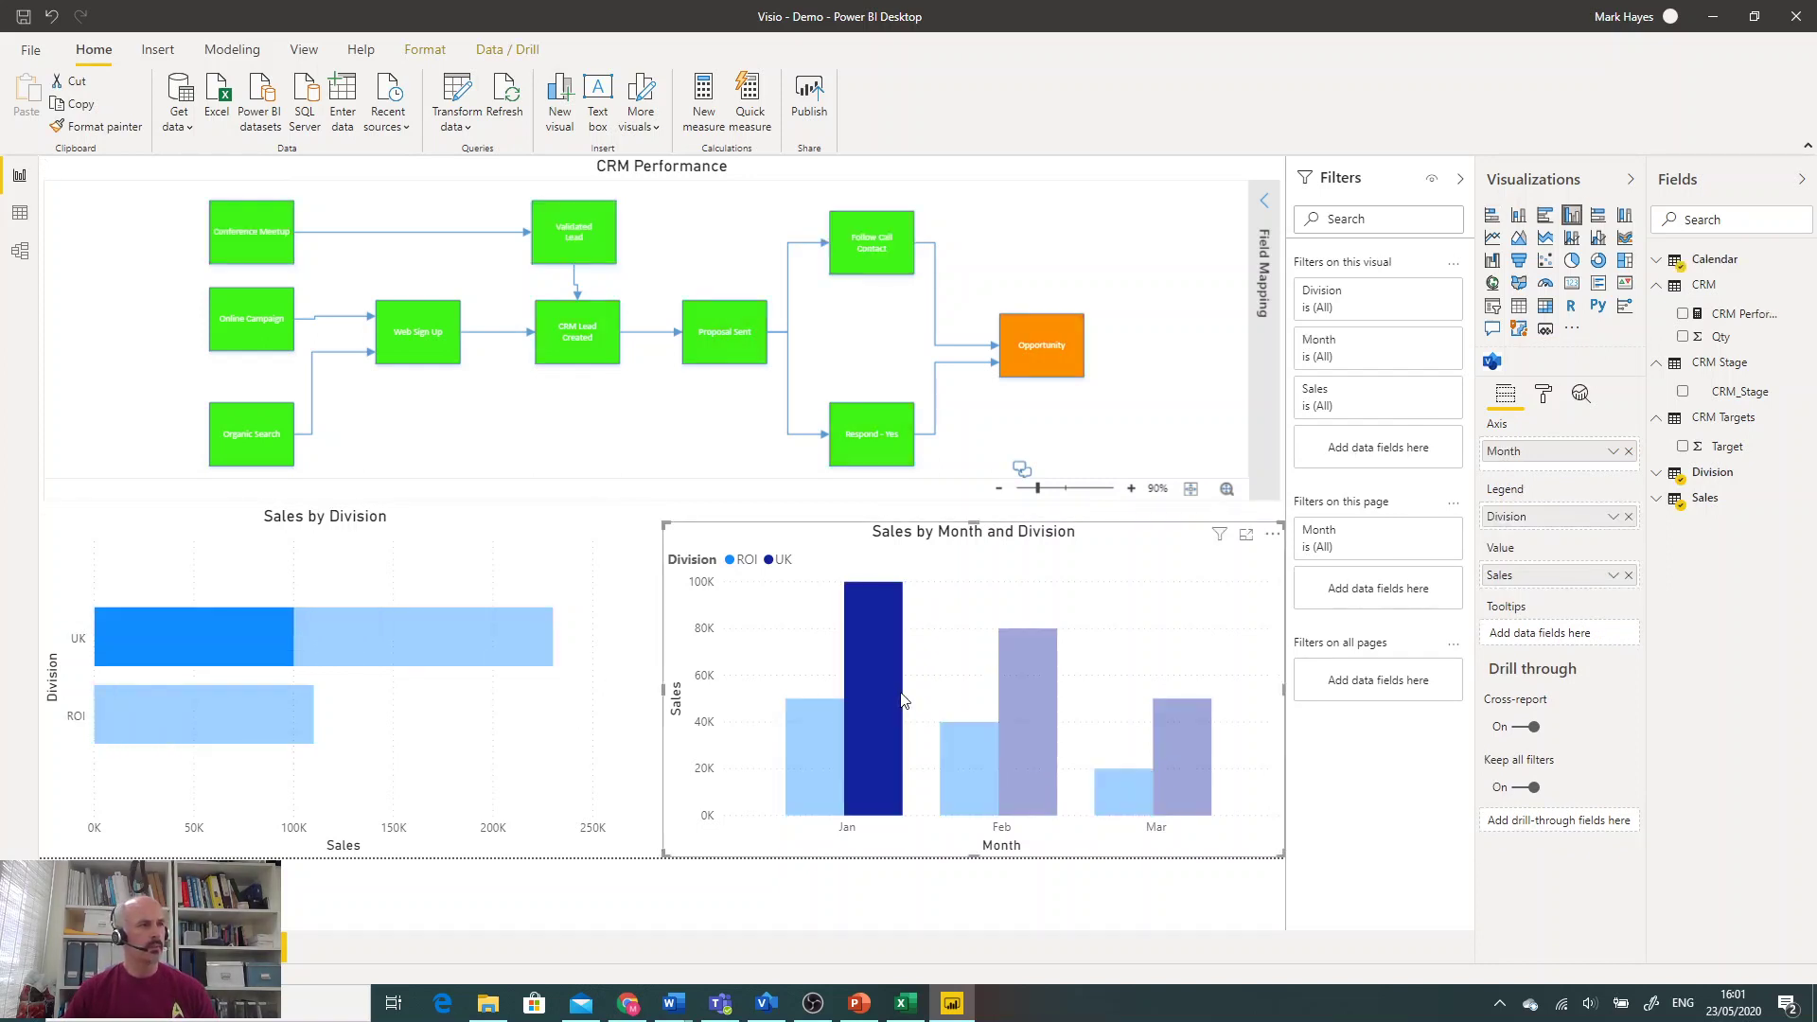
left_click(815, 751)
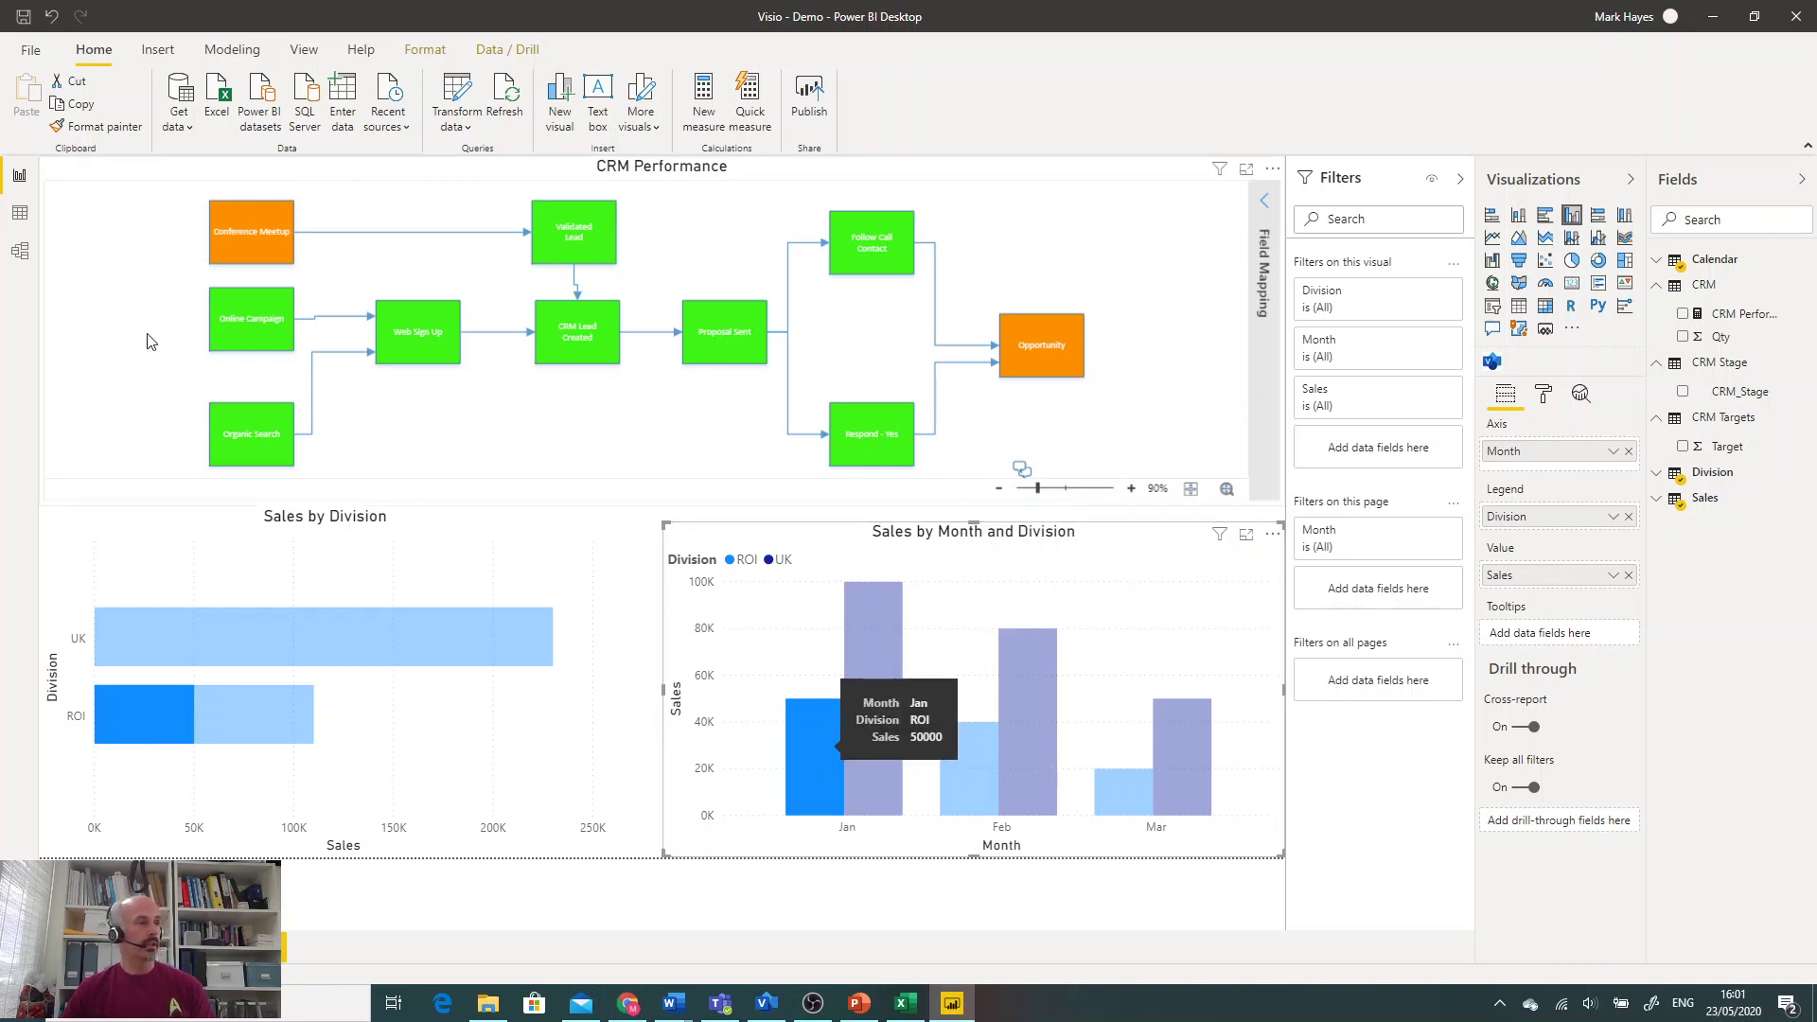
- Filter the diagram to Jan UK and Feb ROI sales, then minimise Power BI Desktop
left_click(849, 655)
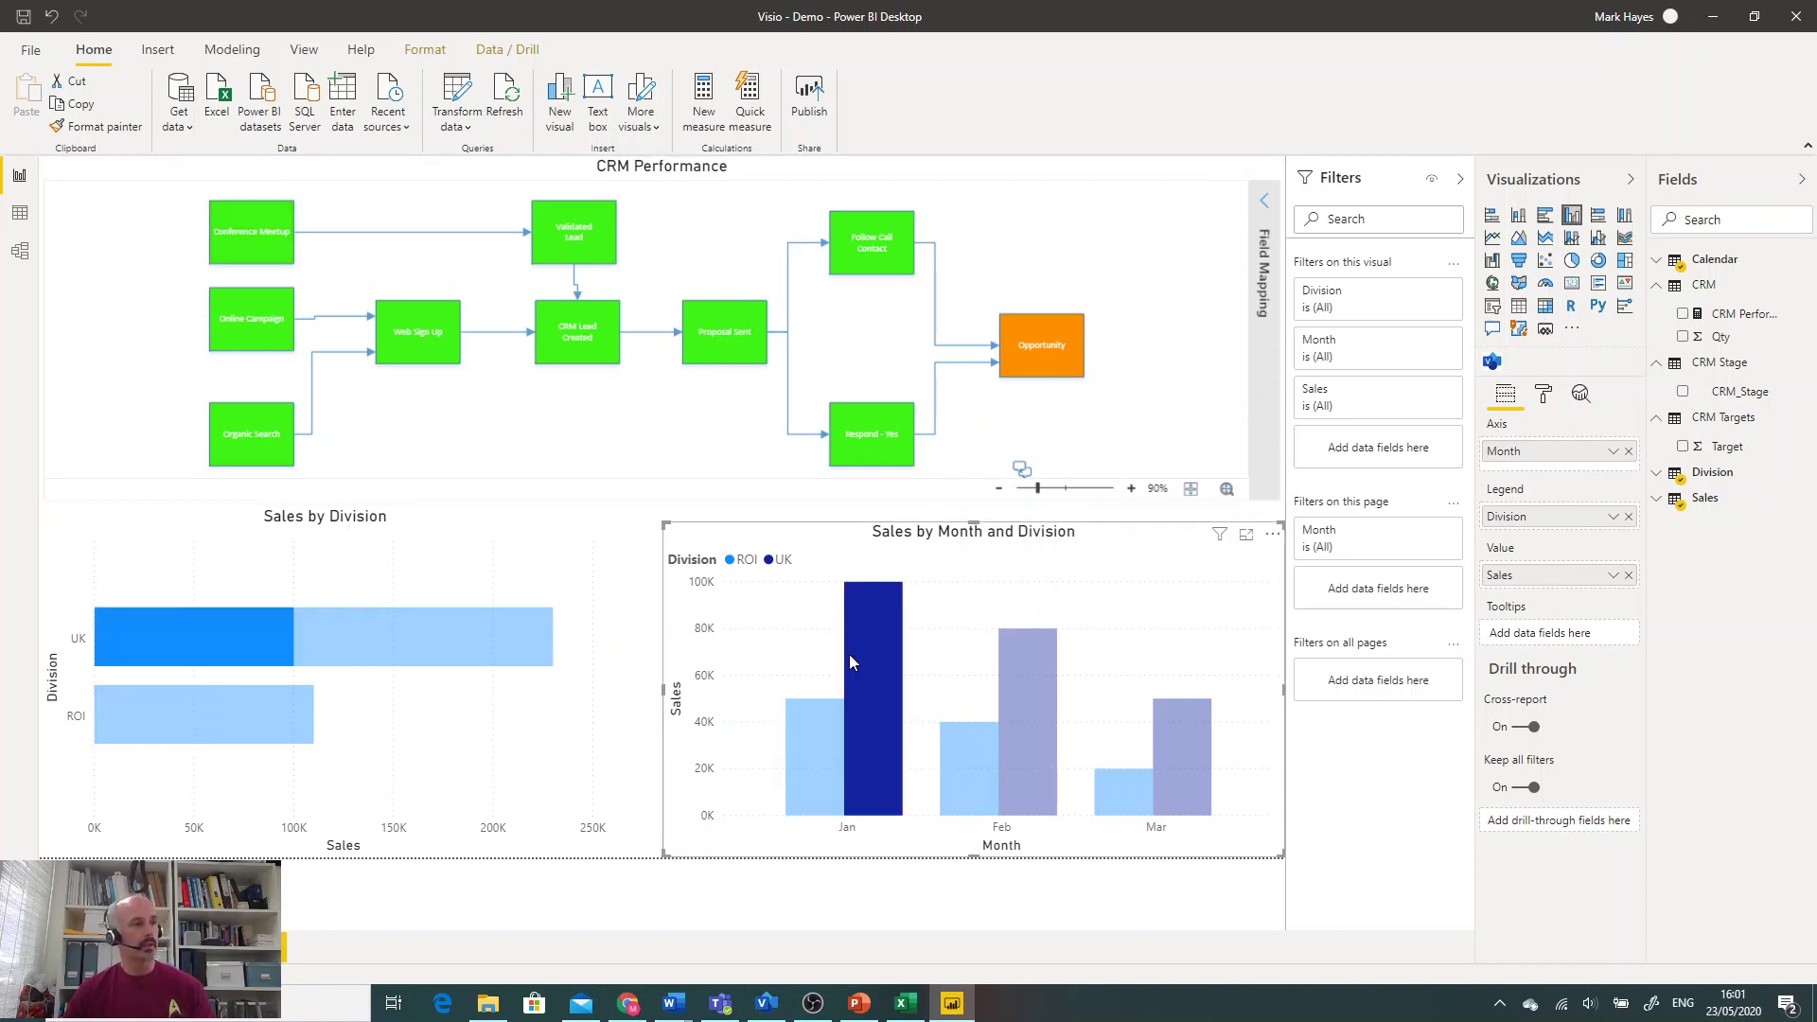
left_click(968, 775)
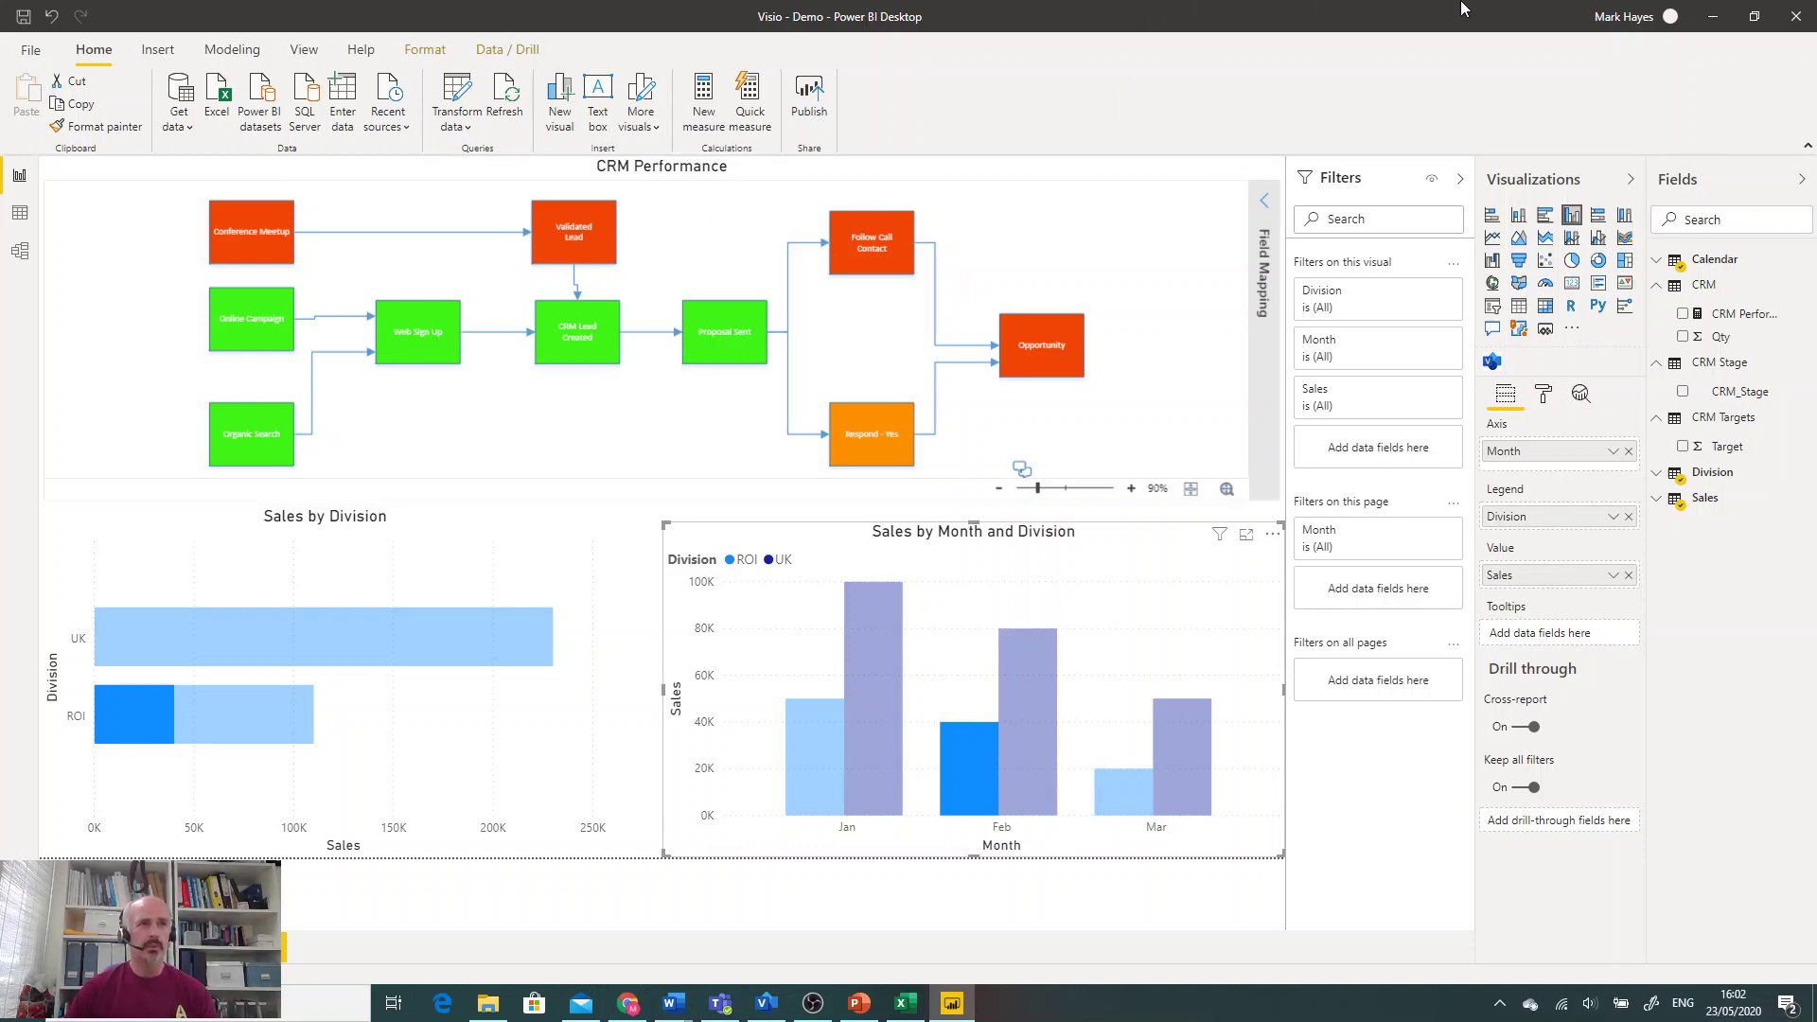
left_click(1713, 16)
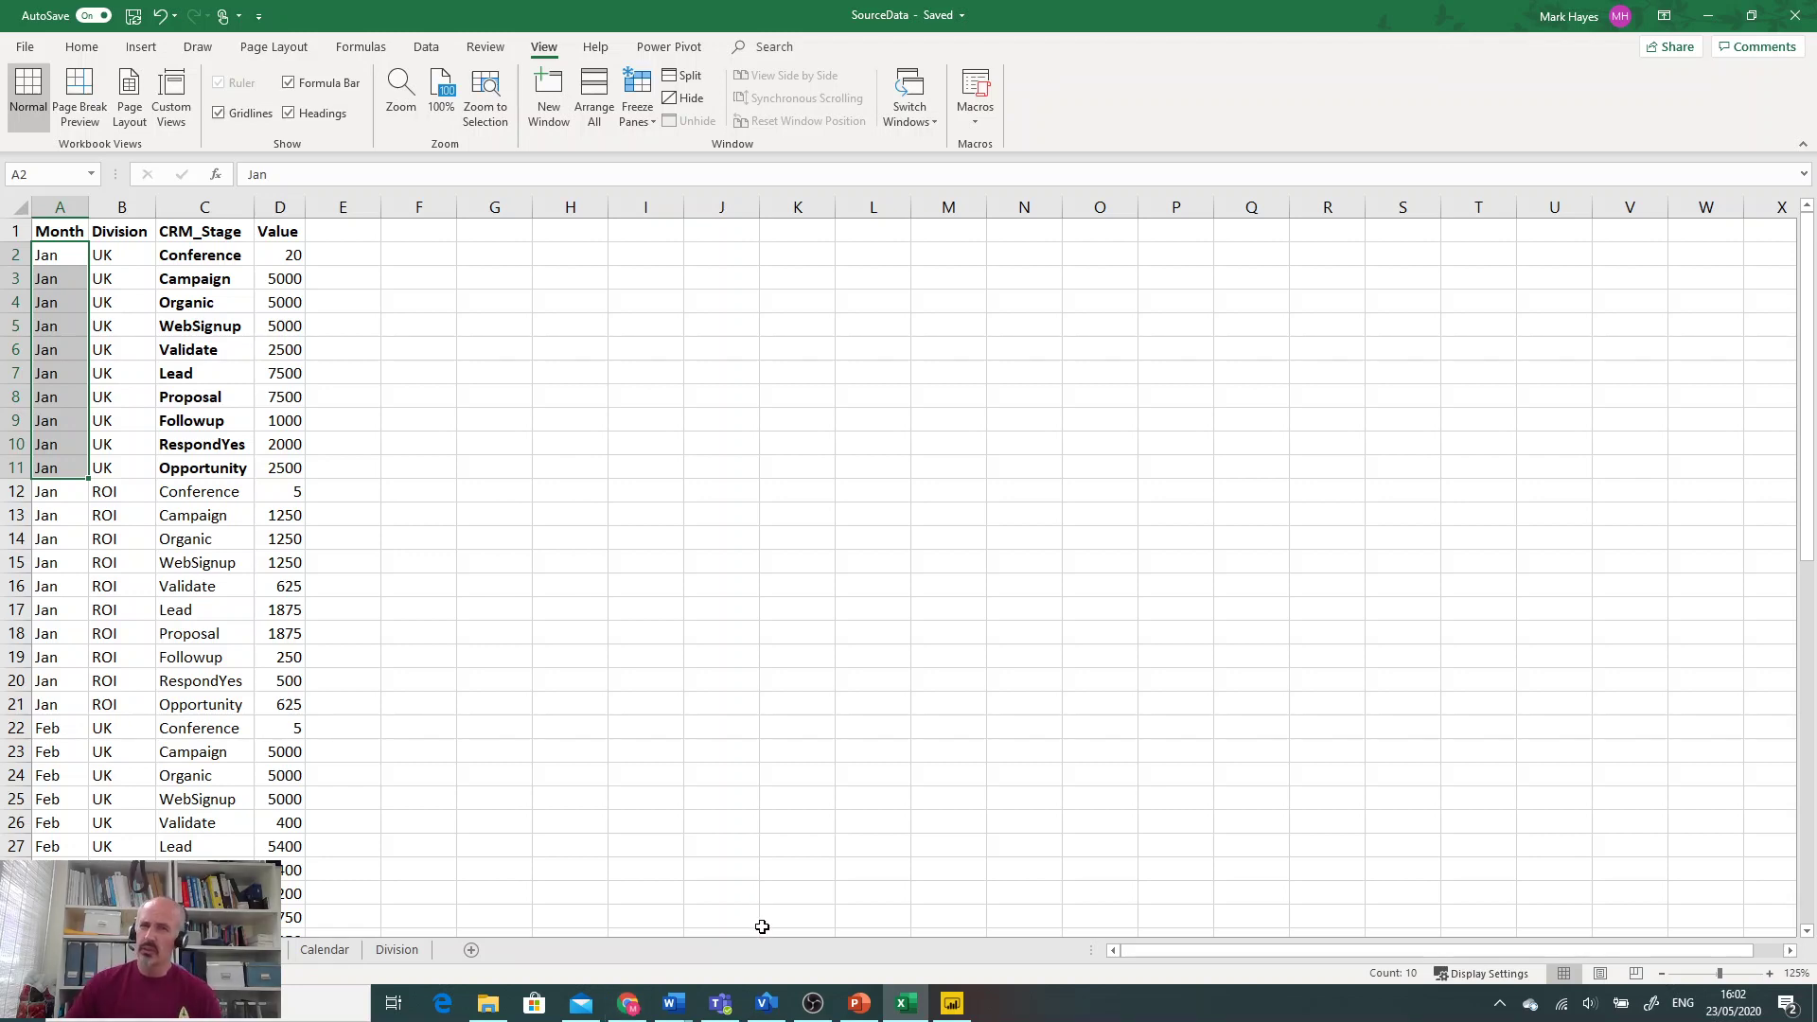
- In the Teams Visio - Demo tab, cross-filter by the UK bar and Jan UK column, then clear it
left_click(716, 1007)
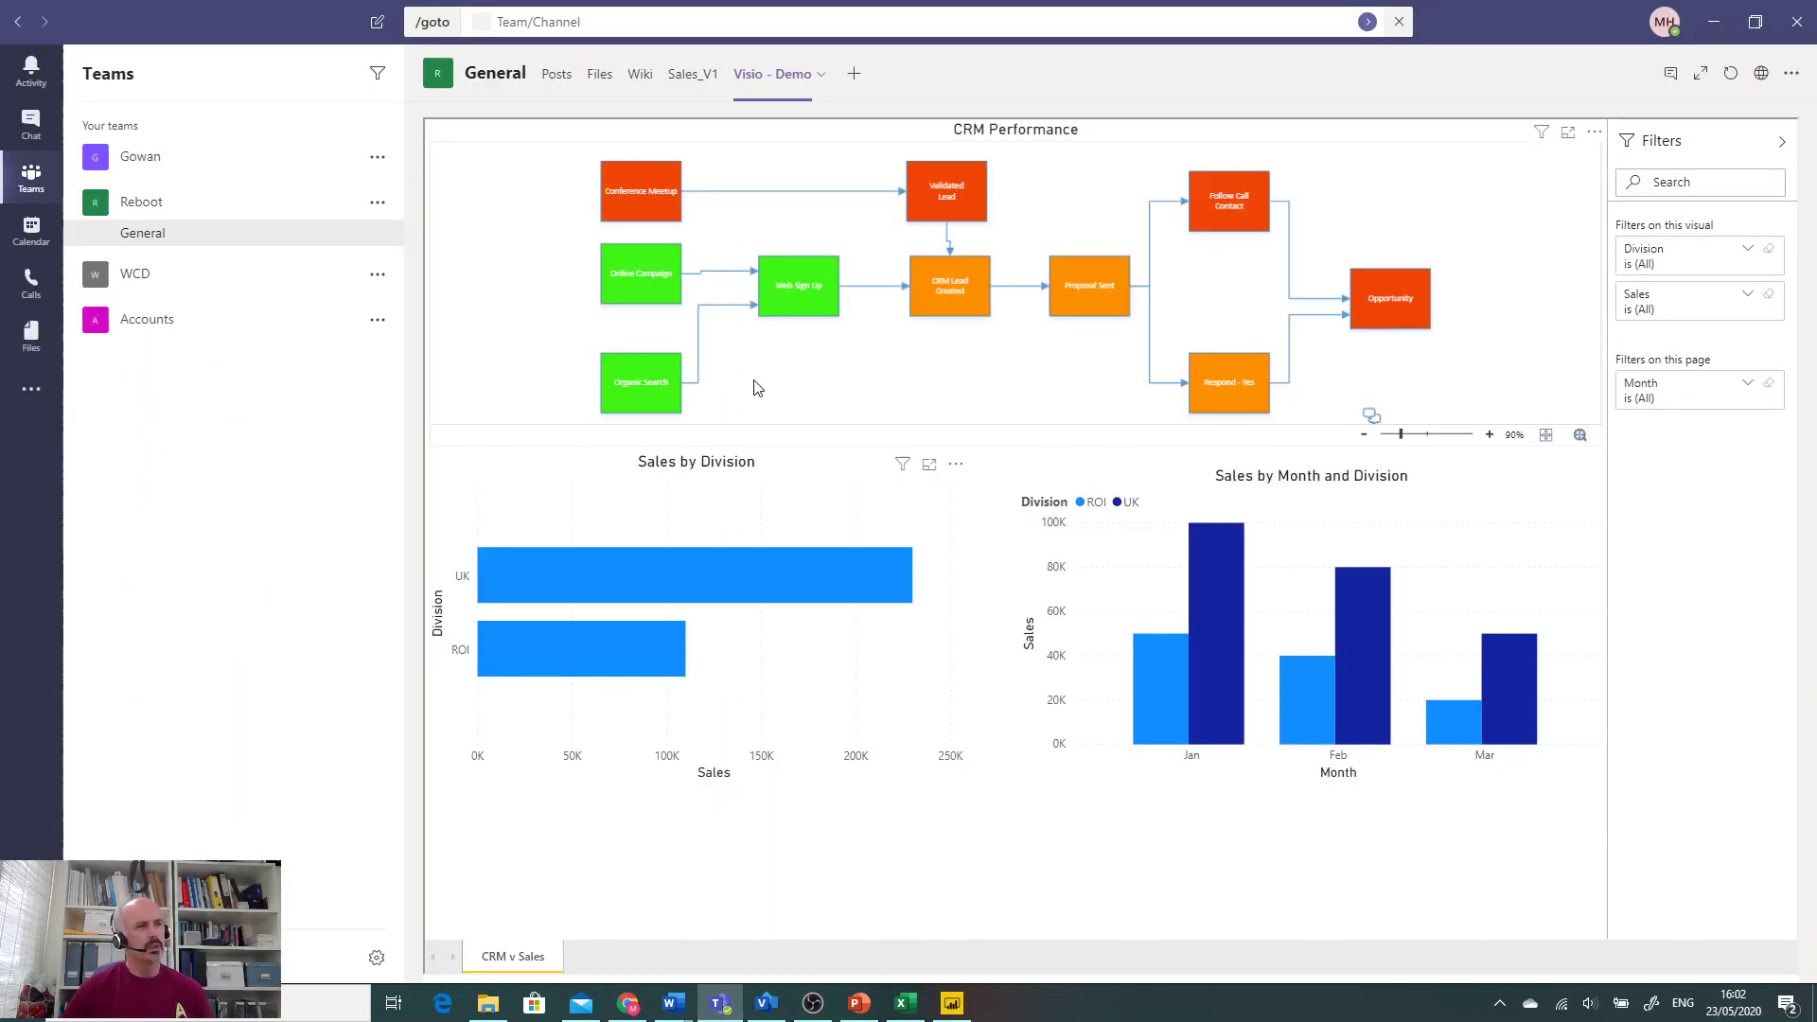
left_click(558, 575)
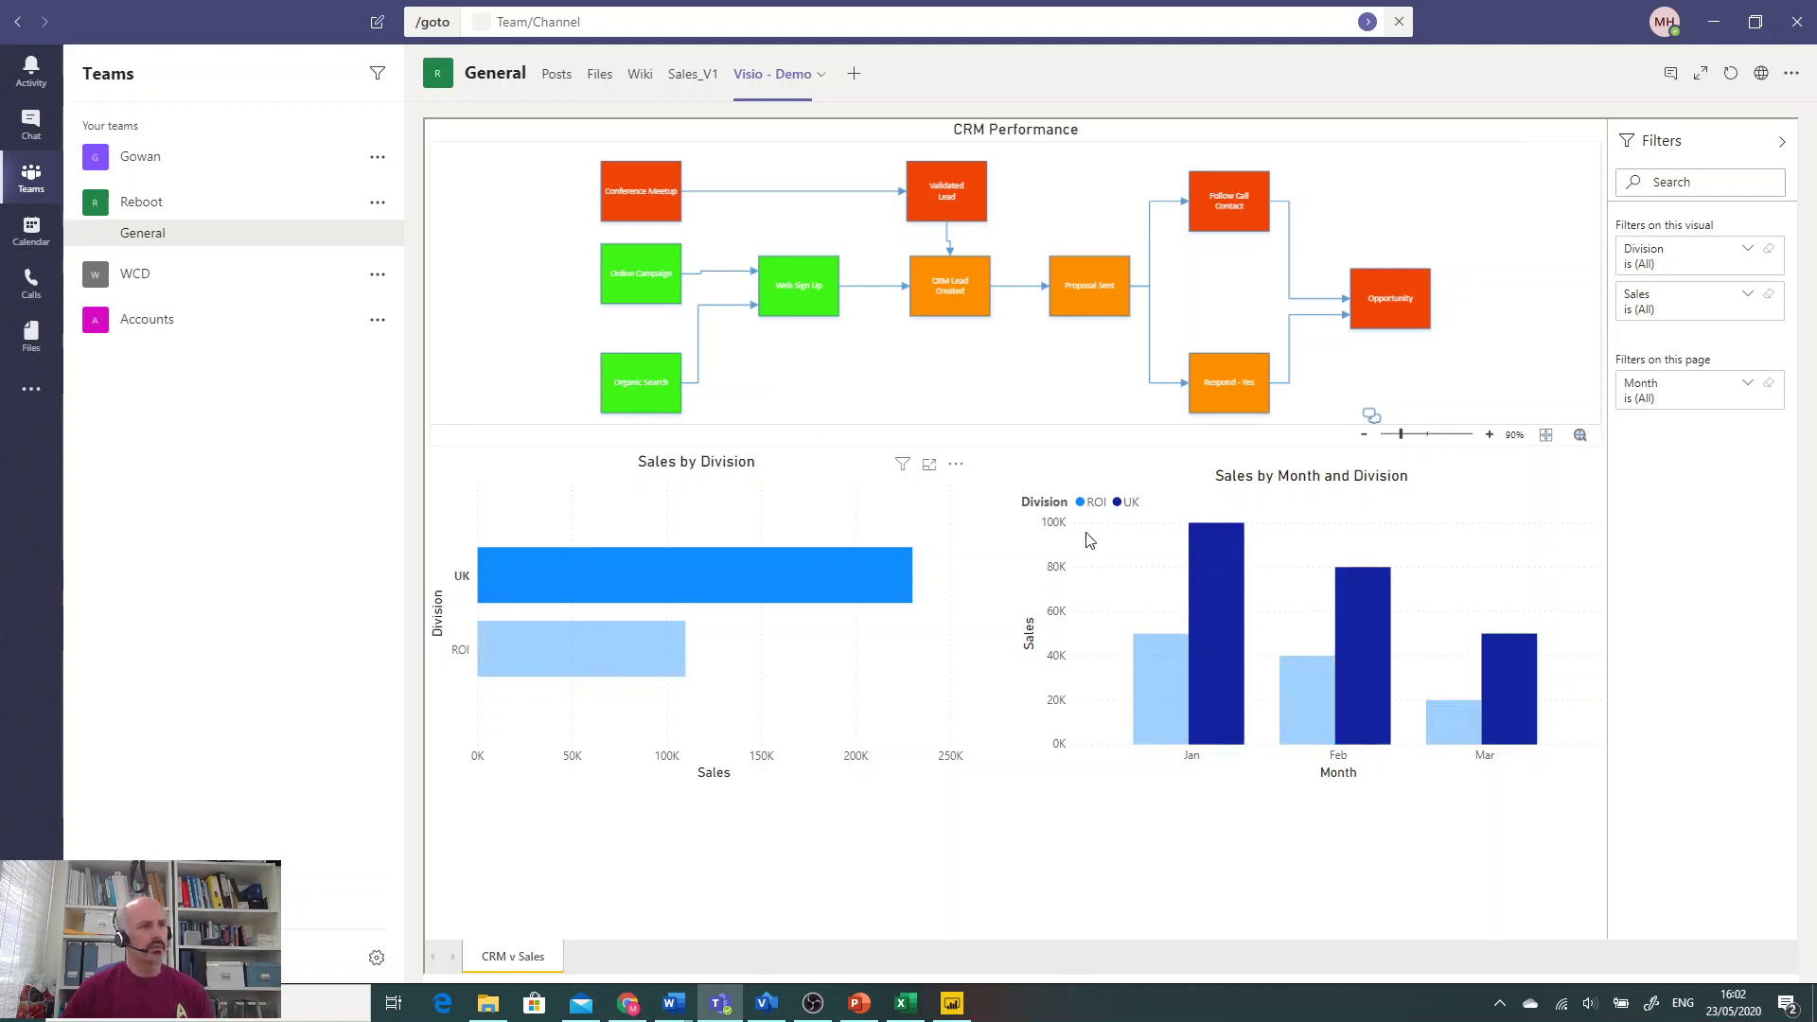
left_click(1214, 592)
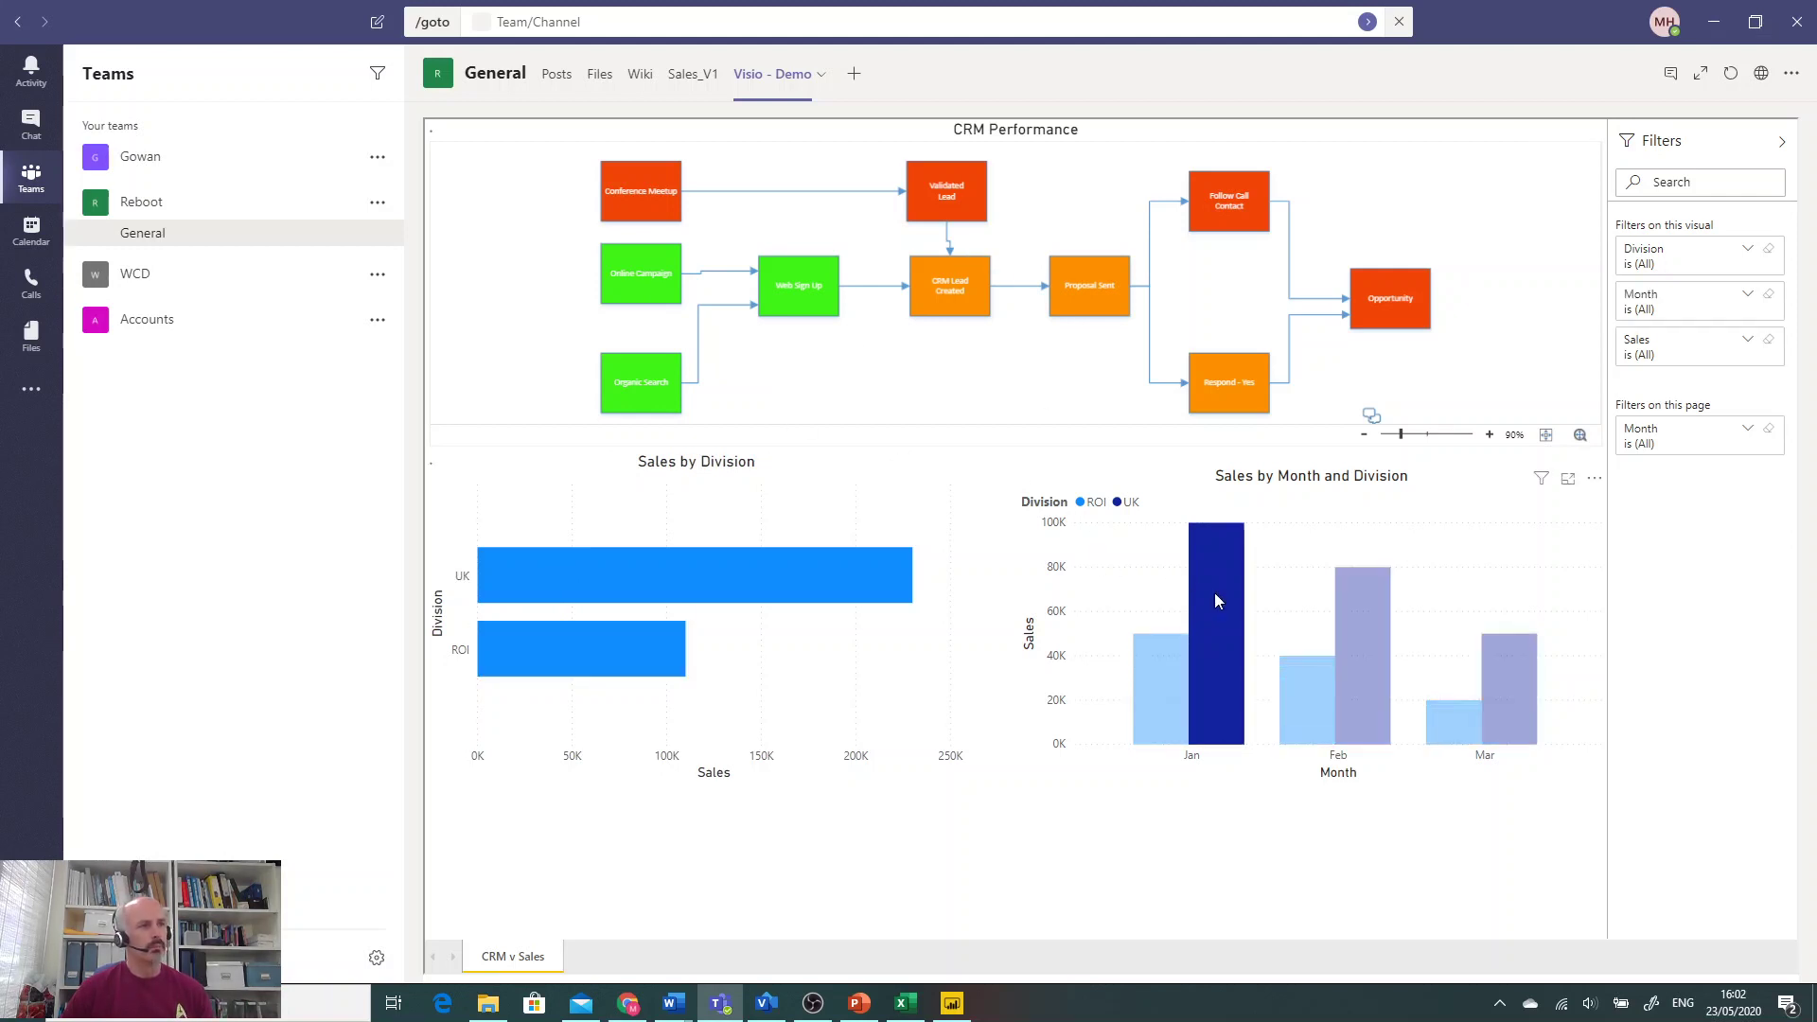
left_click(1304, 653)
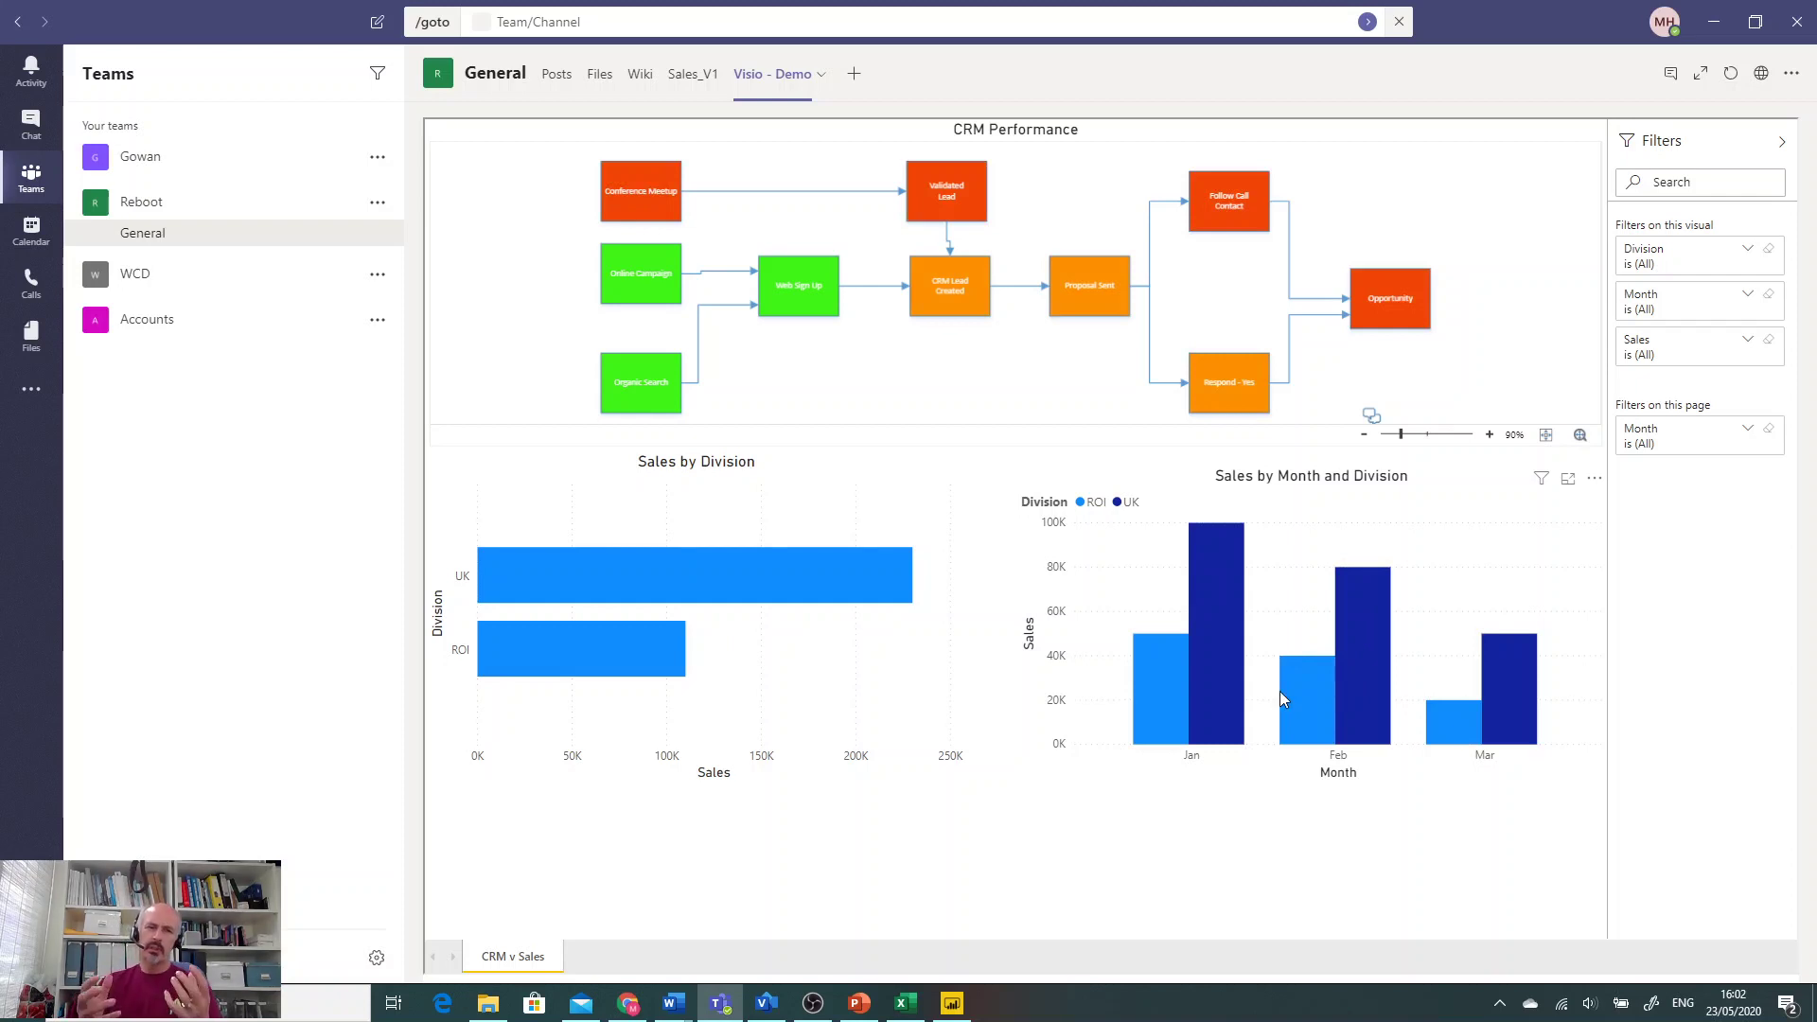